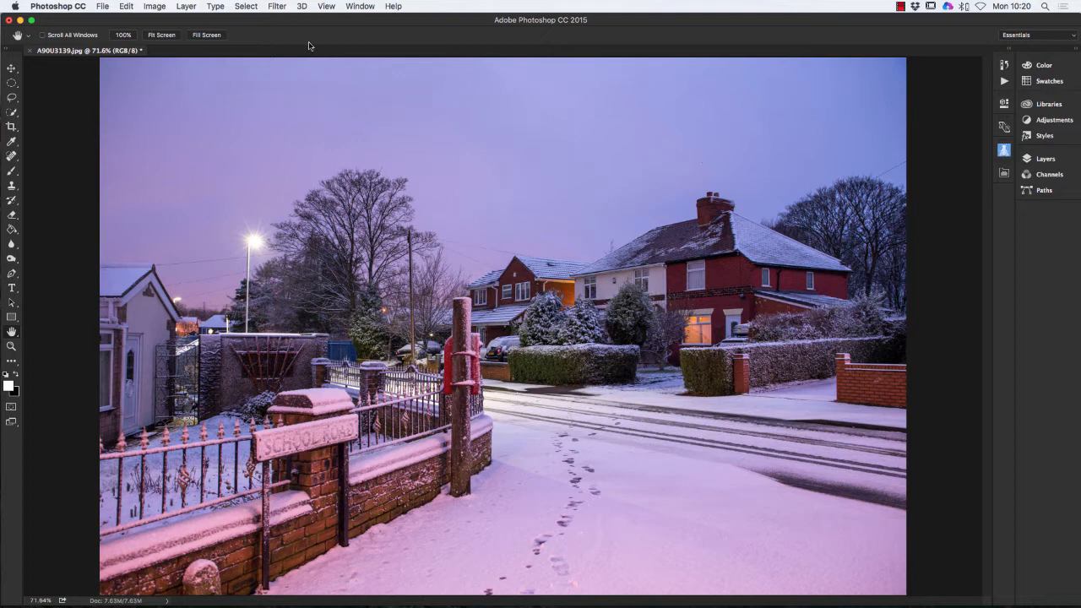
- Create a new empty layer named 'Snow small' through Layer > New > Layer
left_click(187, 7)
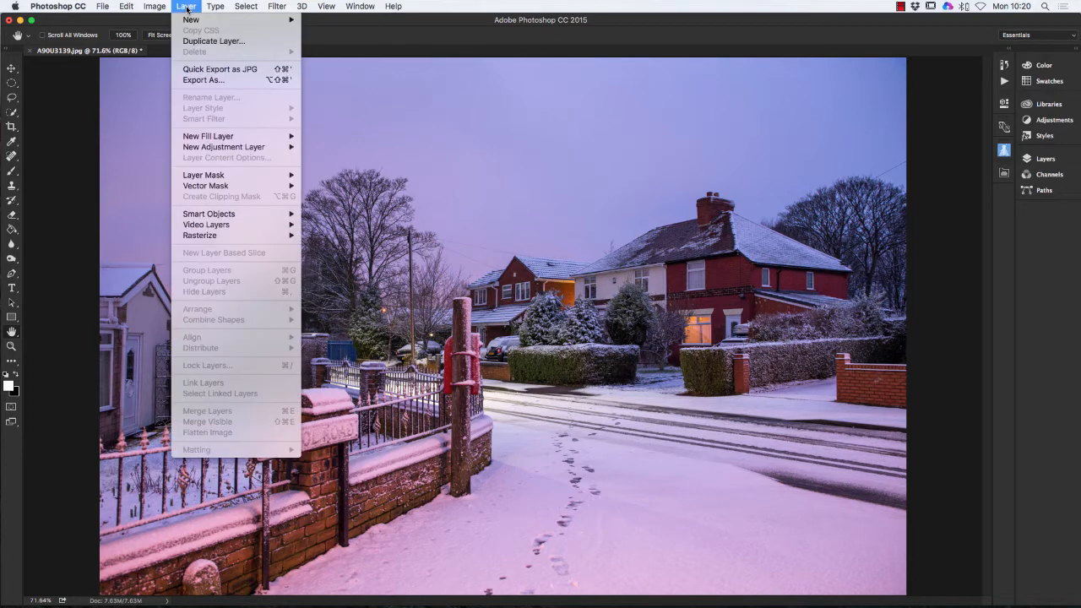
mouse_move(191, 21)
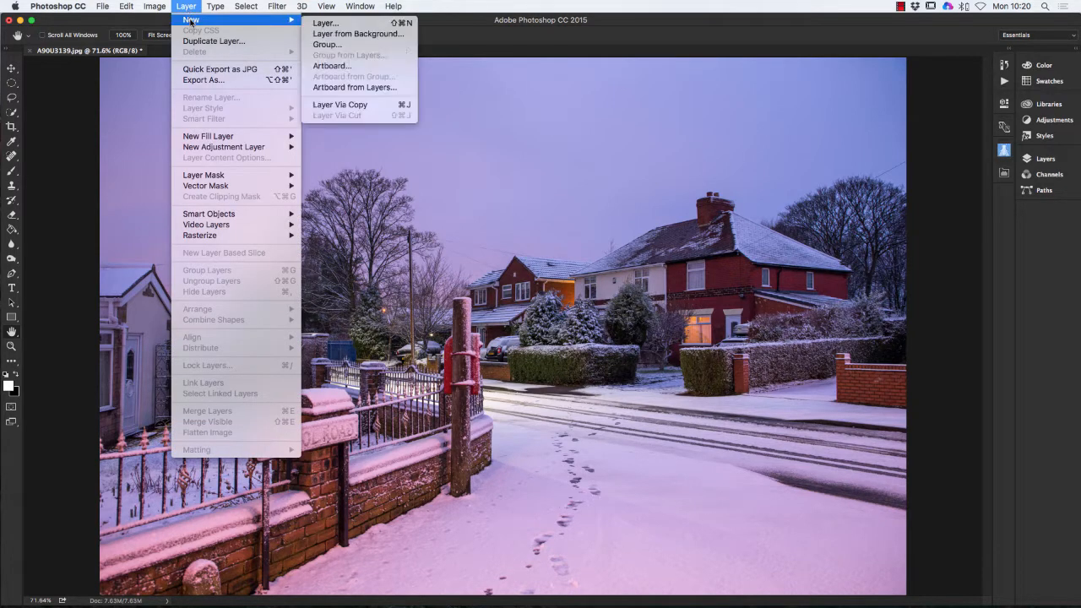
left_click(330, 23)
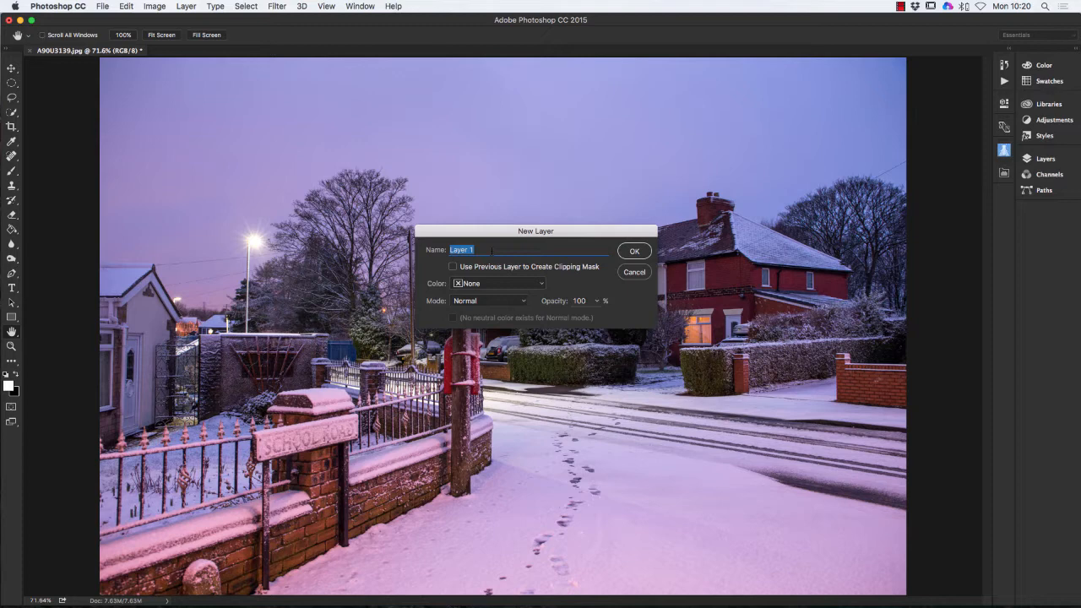
type("Sno")
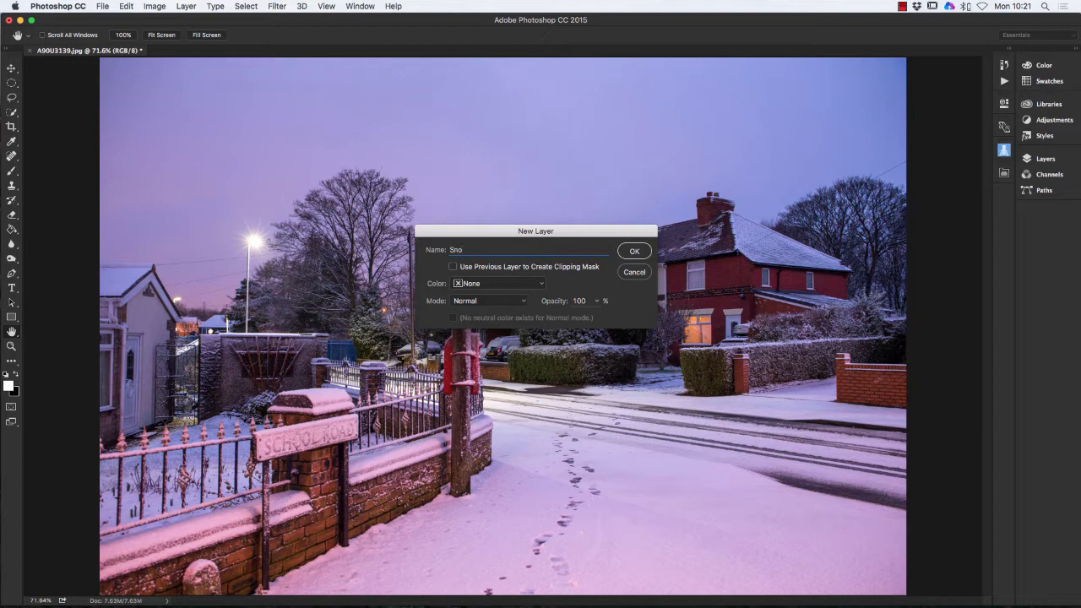
type("w small")
left_click(635, 253)
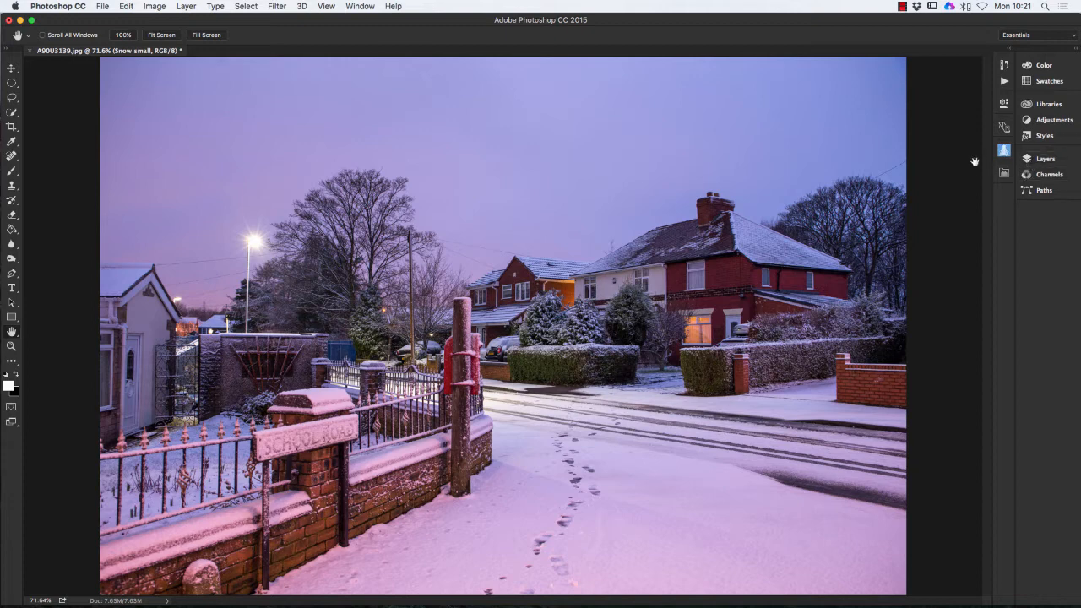
- Check the layer list, choose the Rectangular Marquee Tool, then collapse the Layers panel
left_click(1028, 161)
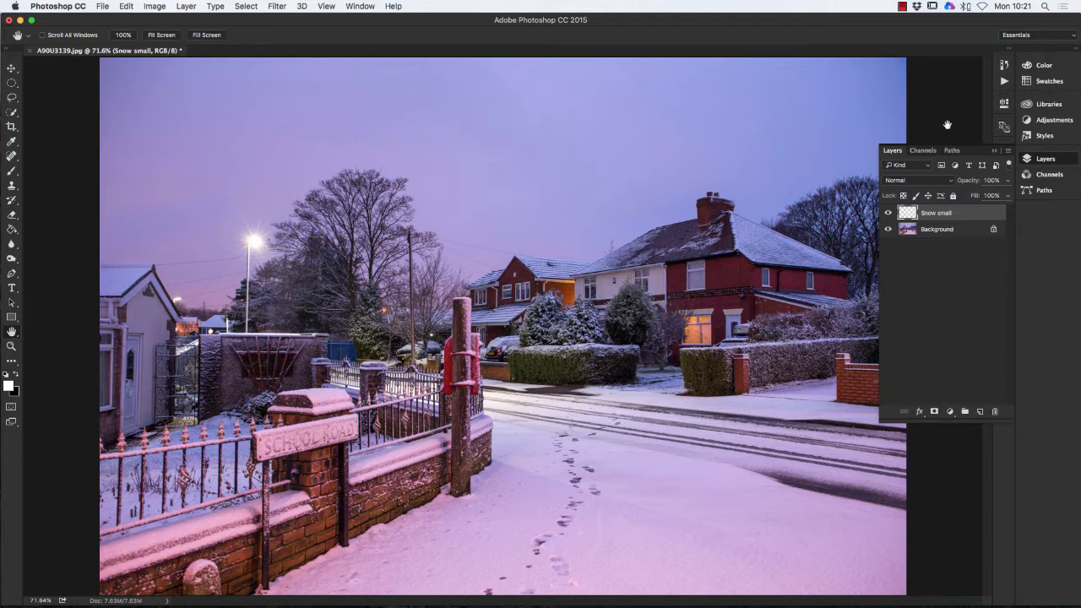
left_click(12, 85)
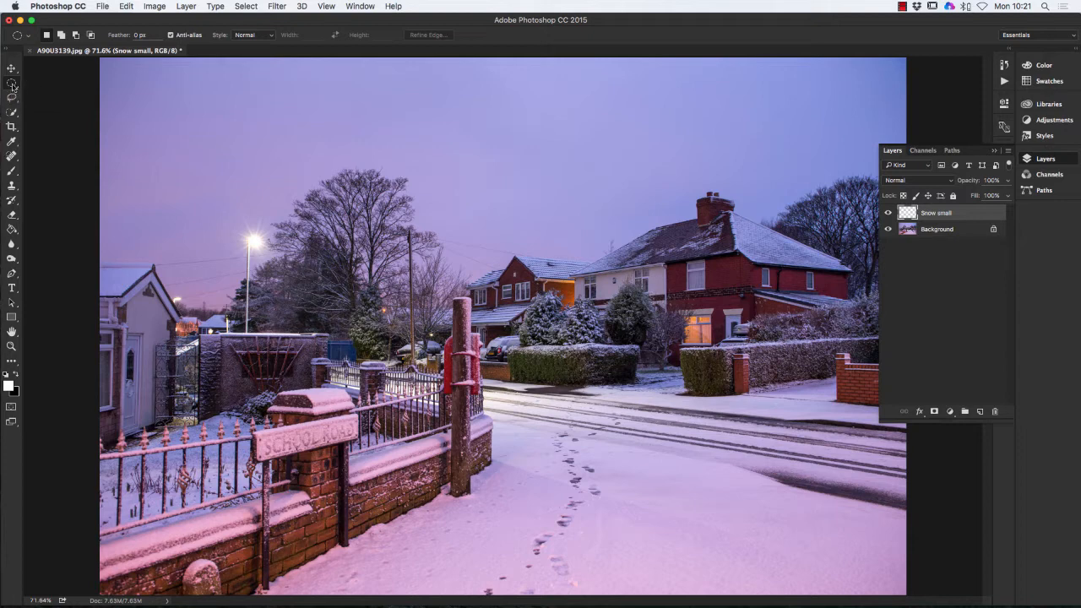
left_click(12, 84)
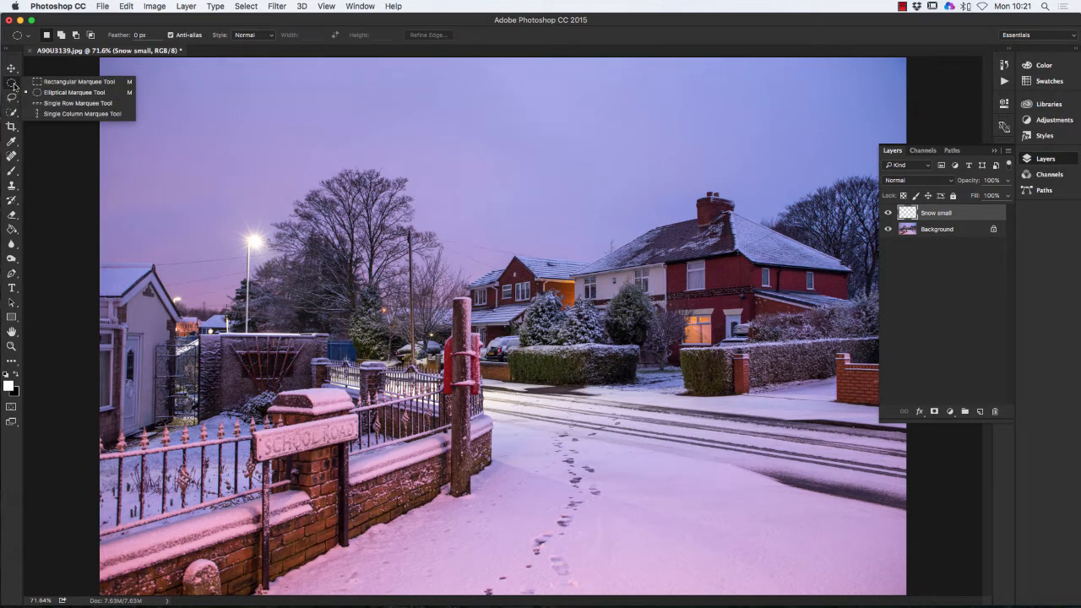
left_click(69, 82)
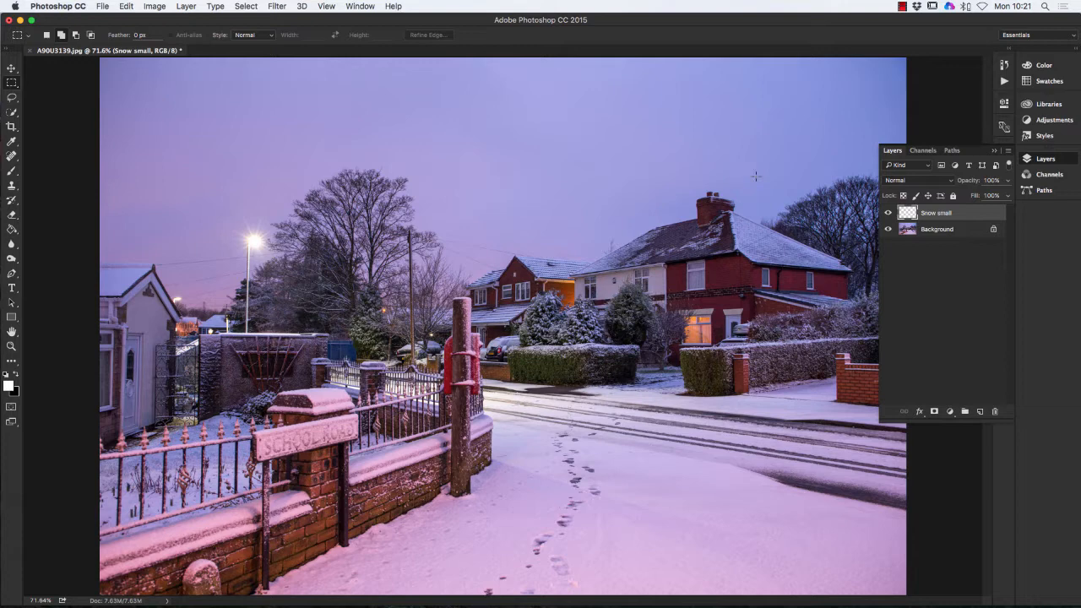
left_click(995, 150)
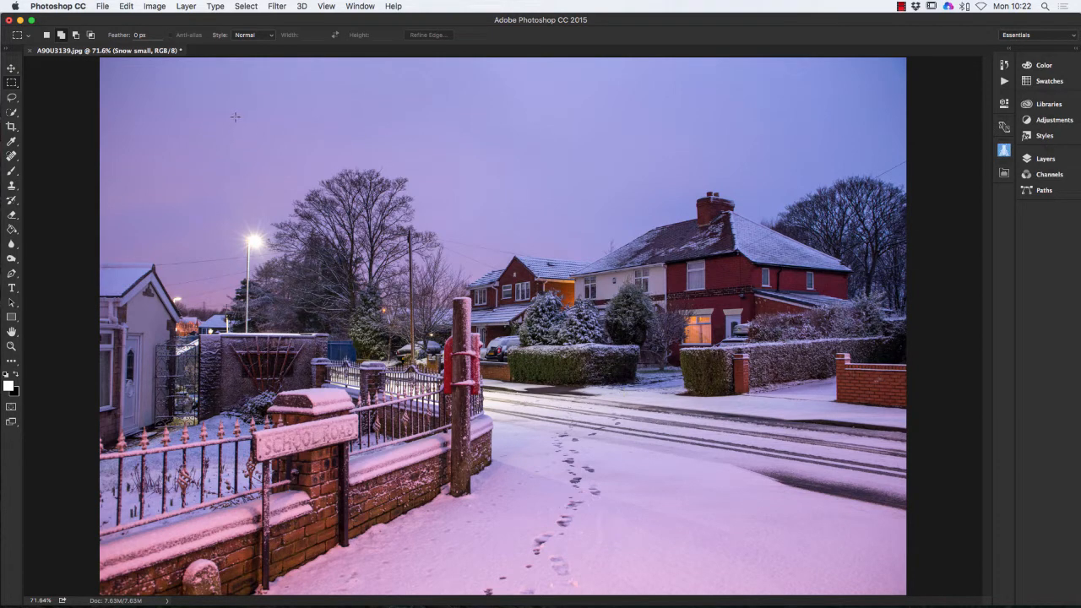
- Drag a roughly 7.62 × 4.49 cm rectangular selection over the upper-left sky
left_click_drag(234, 114, 523, 283)
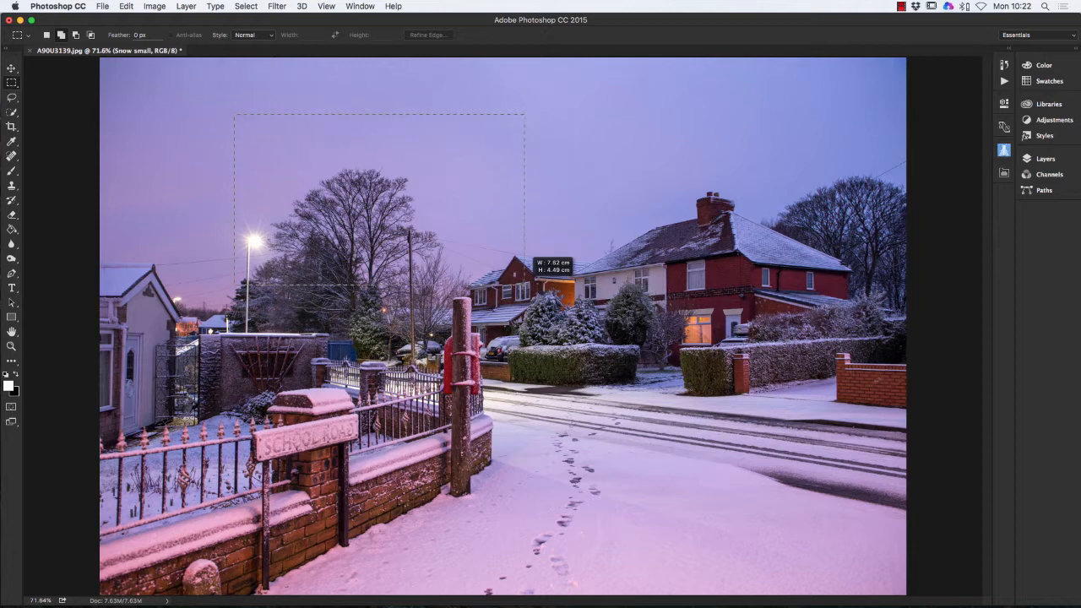
left_click_drag(524, 285, 524, 284)
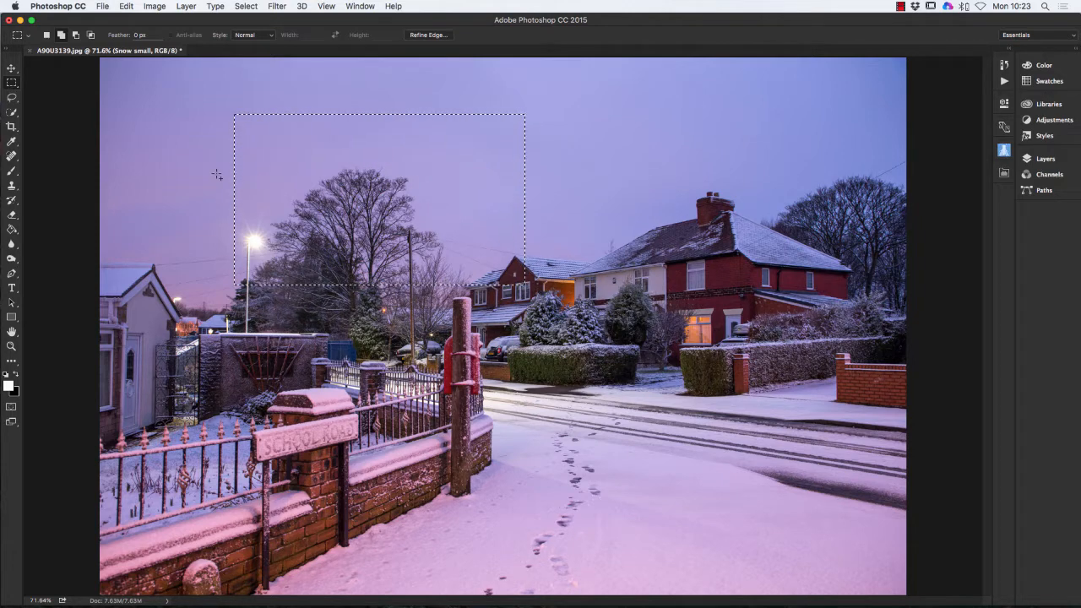
- Reset colours so black is foreground and paint-bucket fill the sky selection black
left_click(9, 385)
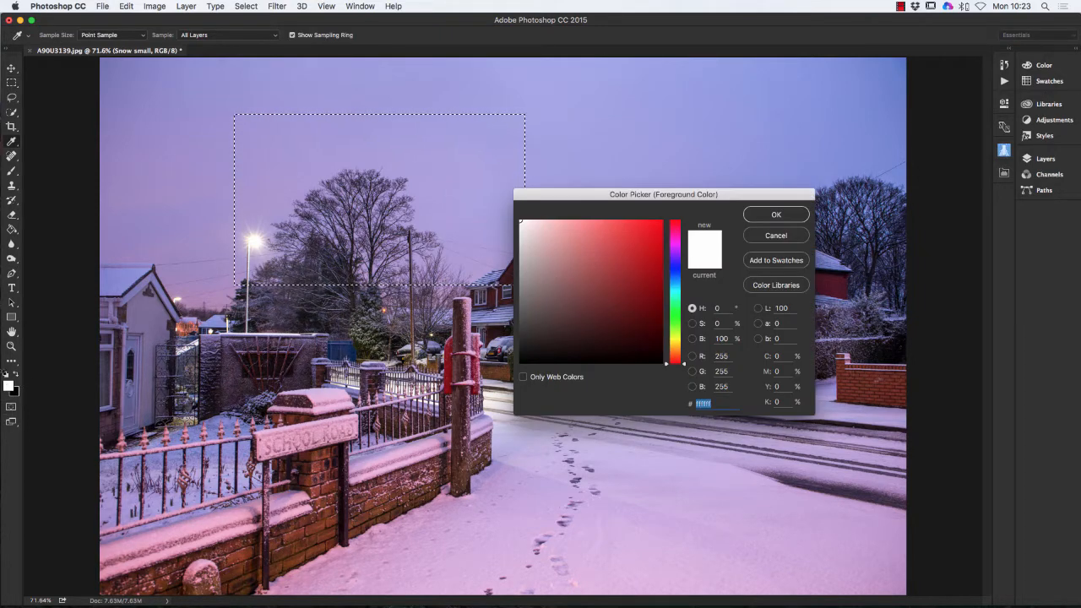
left_click(776, 235)
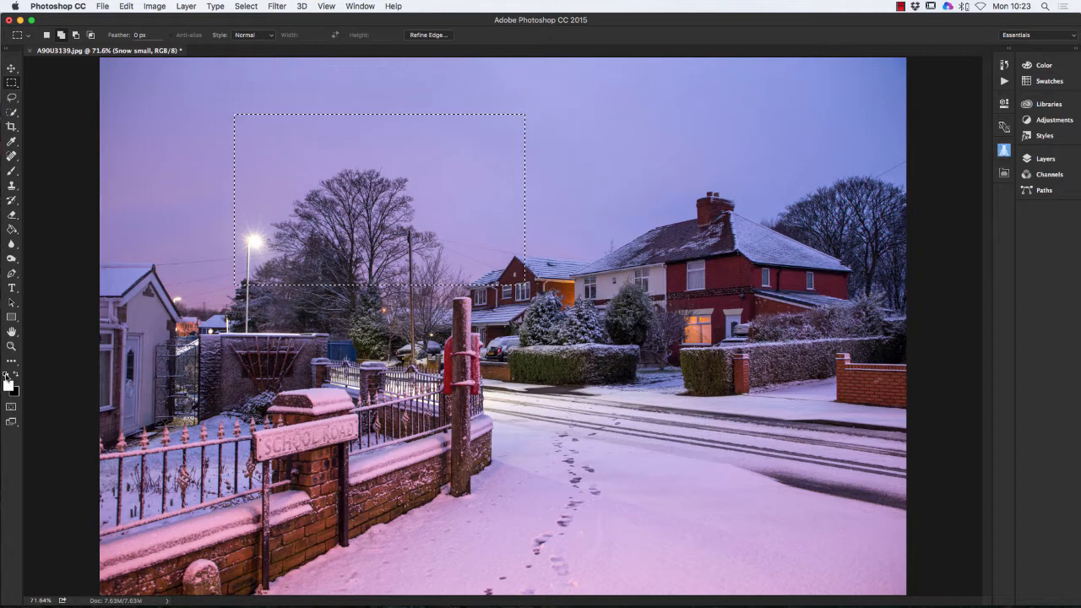
left_click(7, 377)
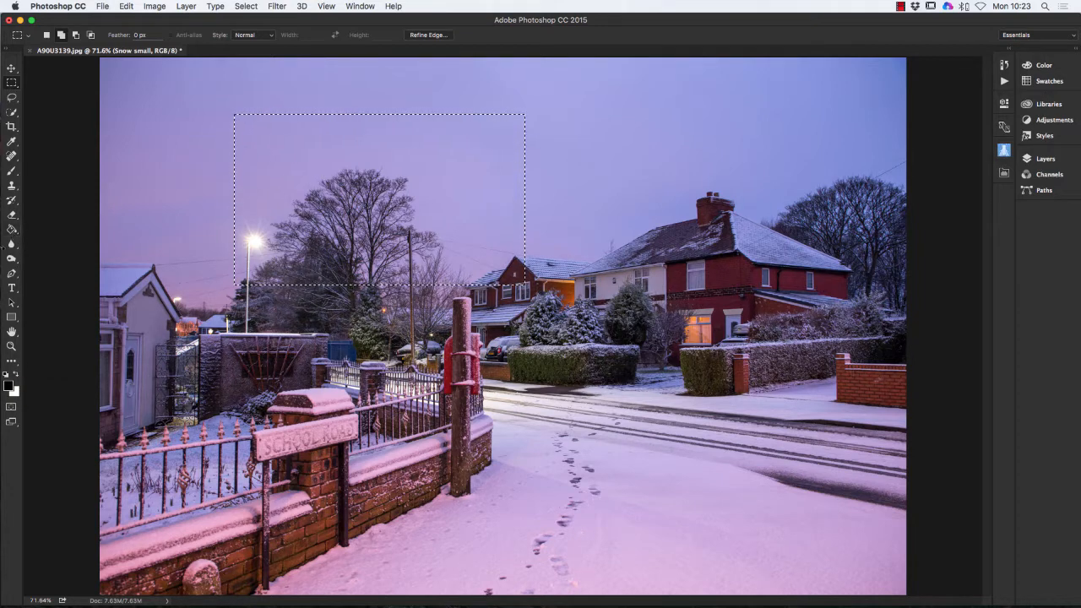
left_click(13, 228)
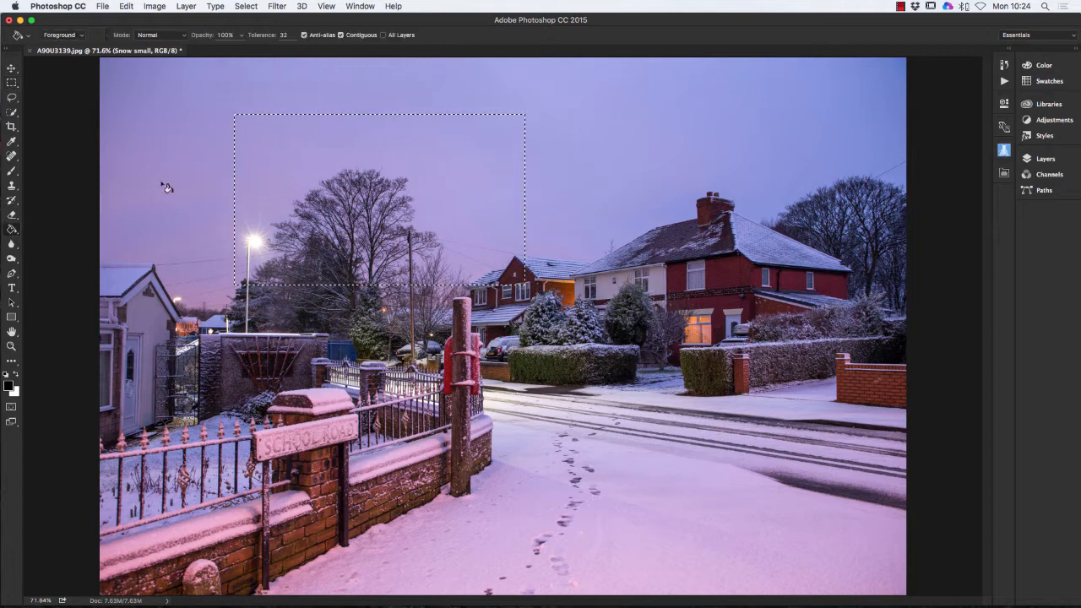
left_click(340, 156)
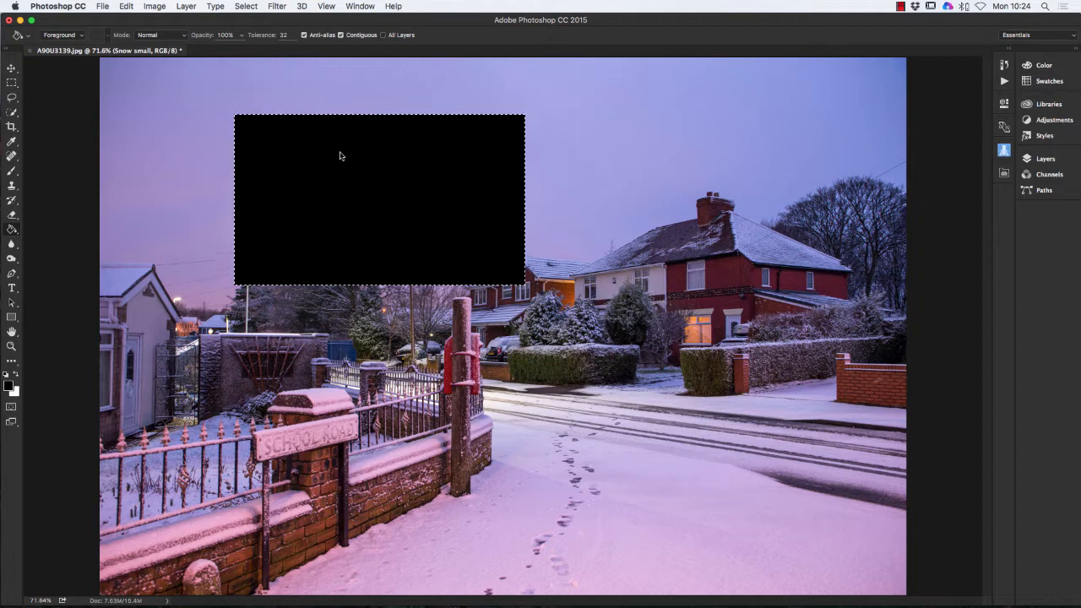
left_click(277, 7)
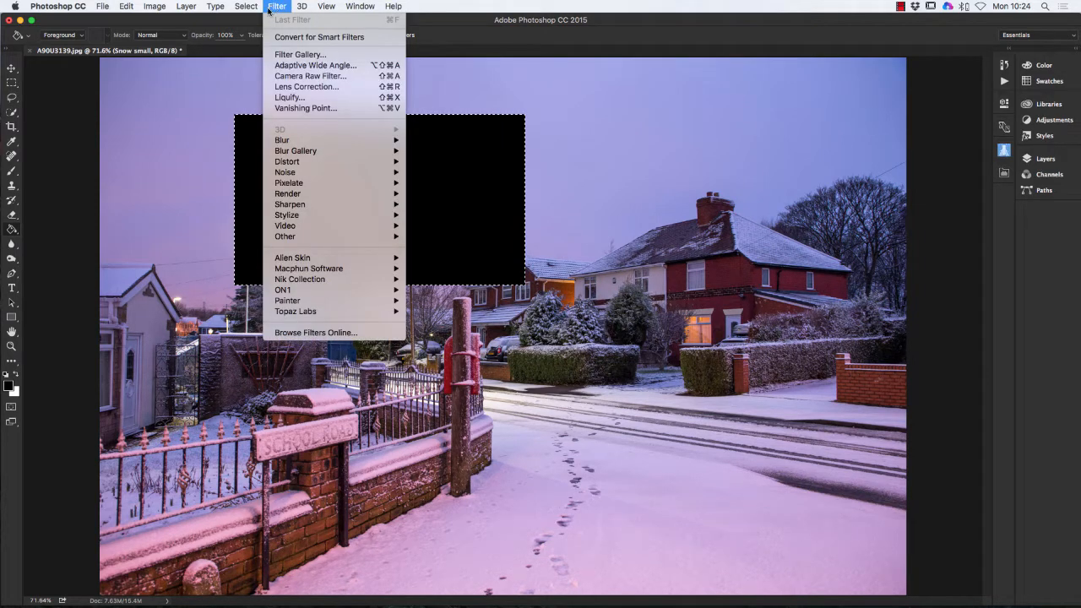
- Apply Add Noise at 35.39%, Gaussian, Monochromatic to the black rectangle
mouse_move(295, 172)
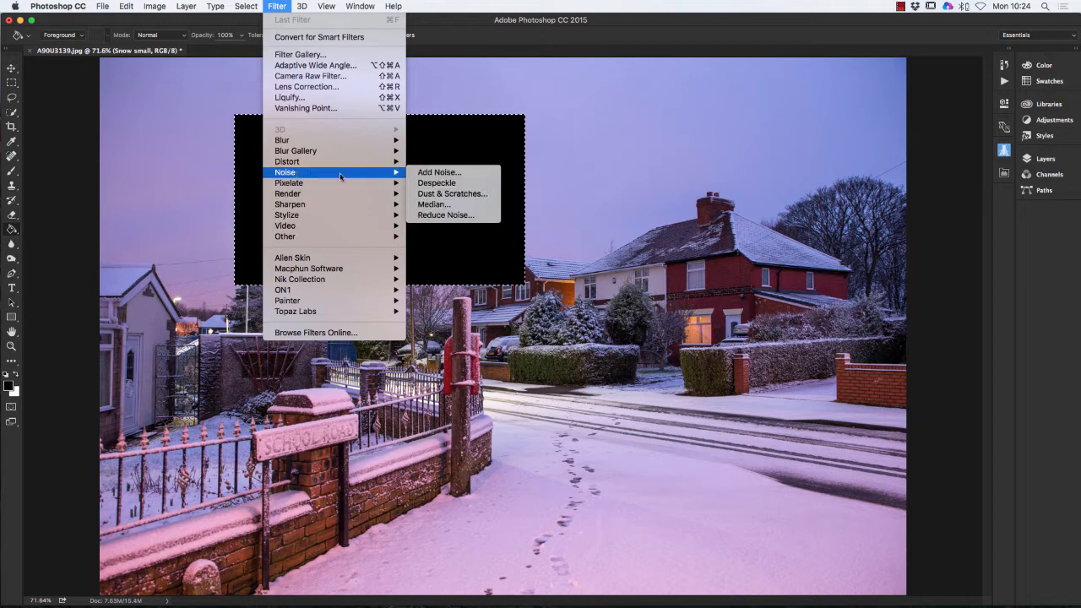
left_click(452, 172)
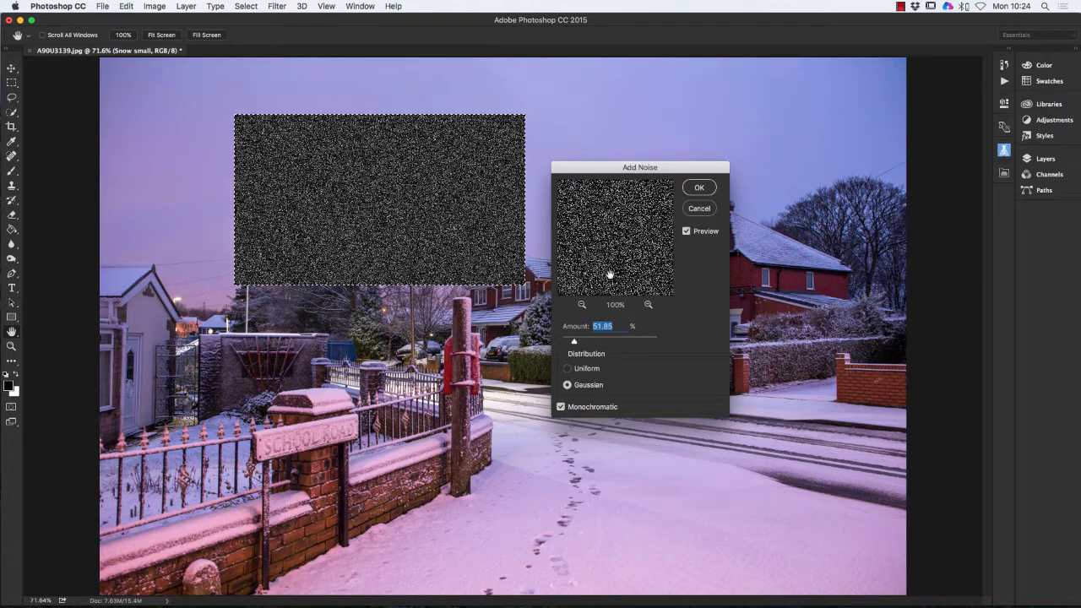
left_click(561, 407)
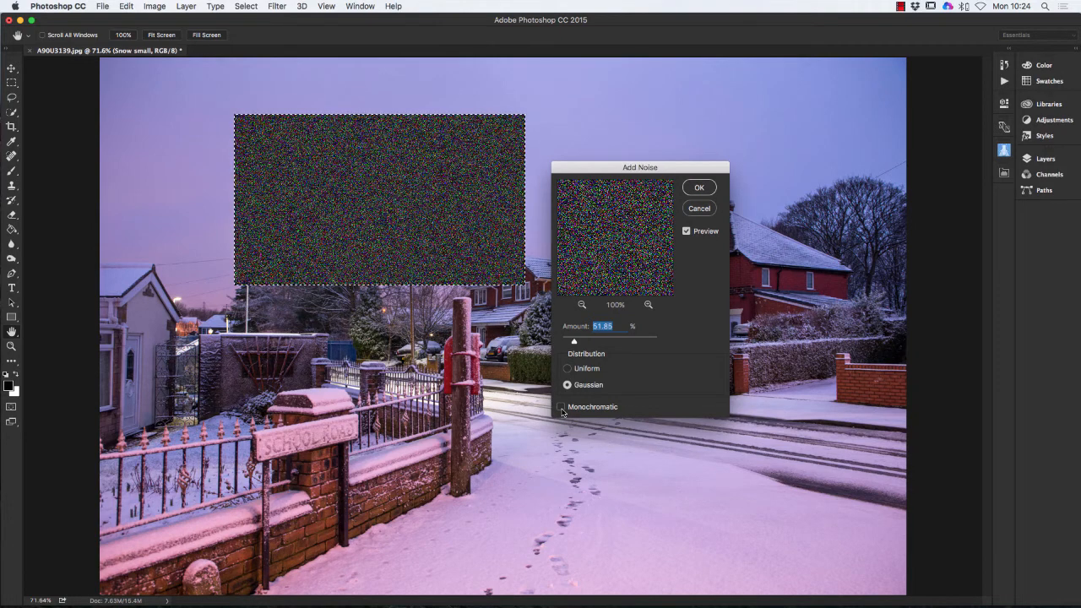
left_click(559, 408)
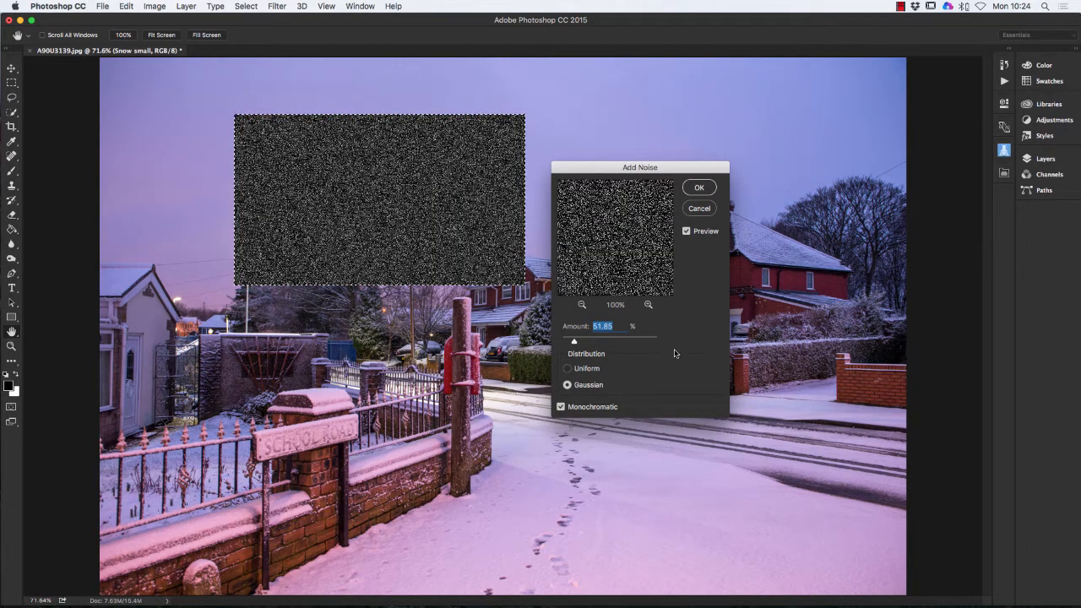
left_click(569, 369)
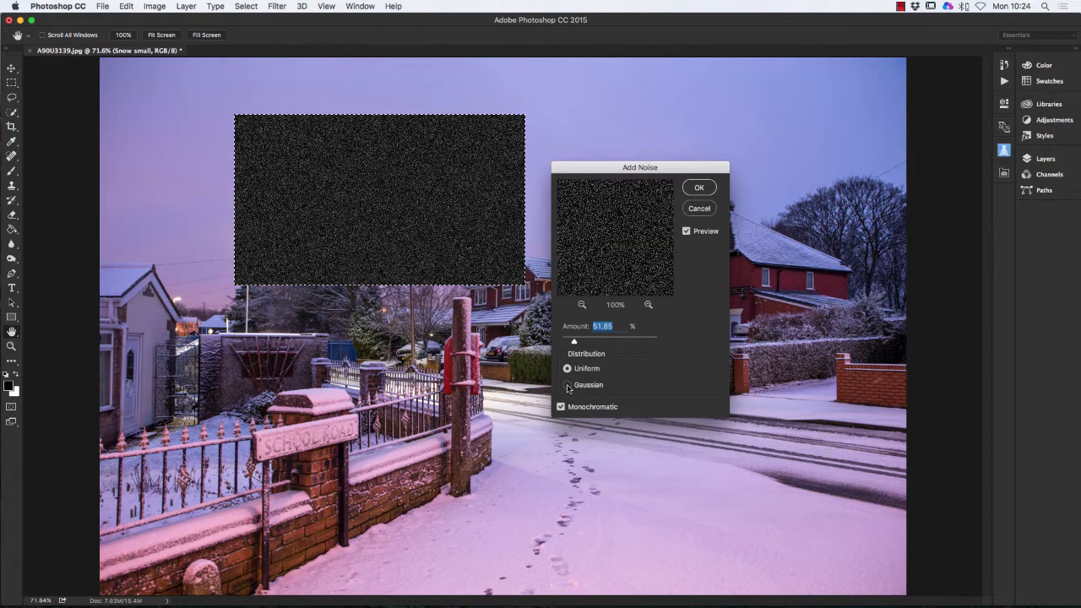
left_click(568, 386)
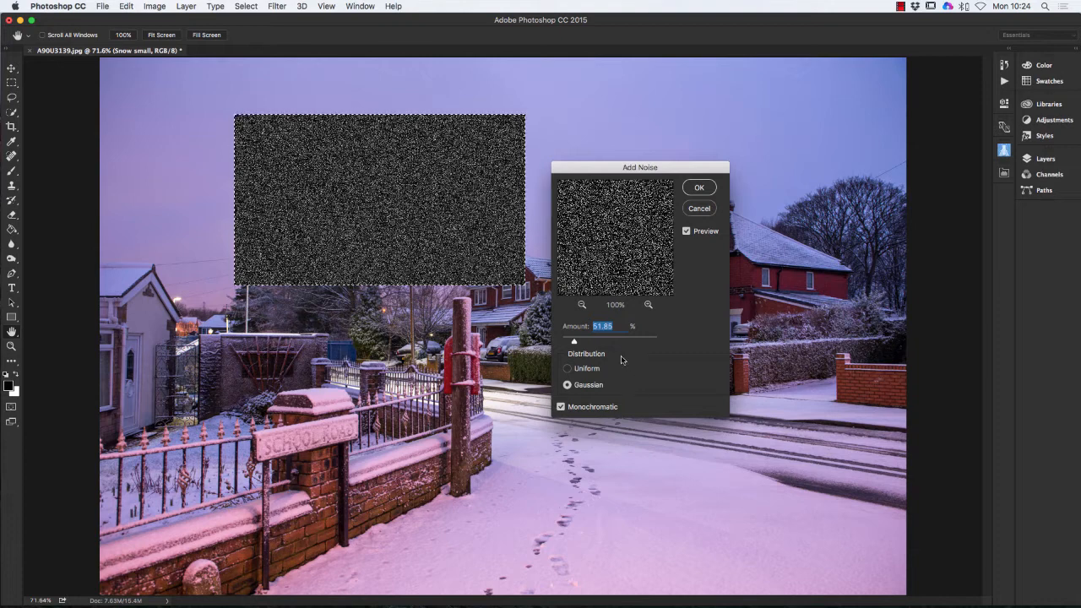
mouse_move(576, 342)
left_mouse_down()
mouse_move(607, 342)
mouse_move(569, 342)
left_mouse_up()
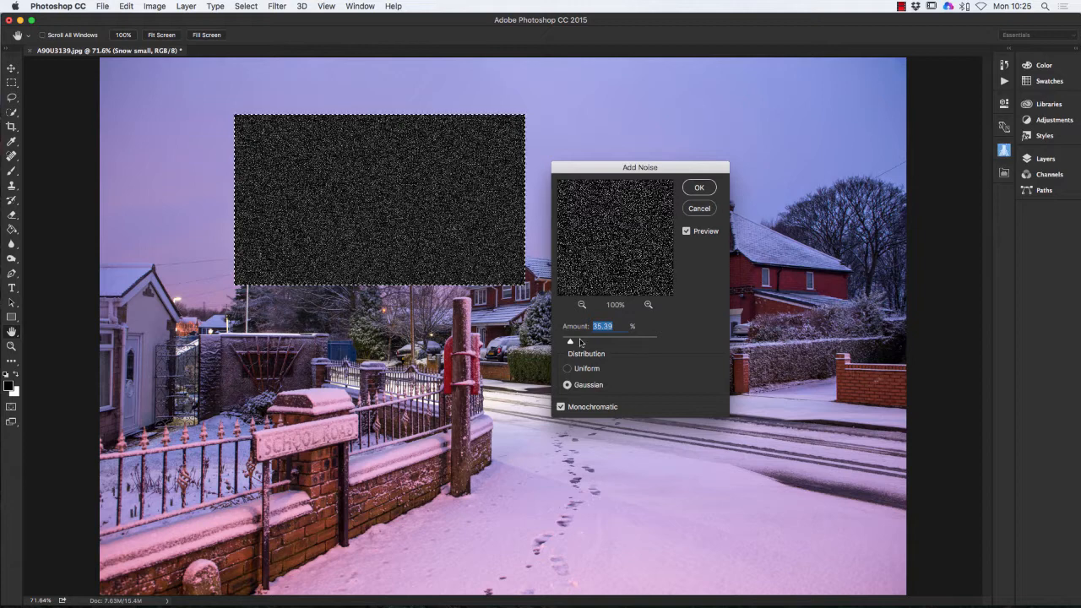
left_click(700, 188)
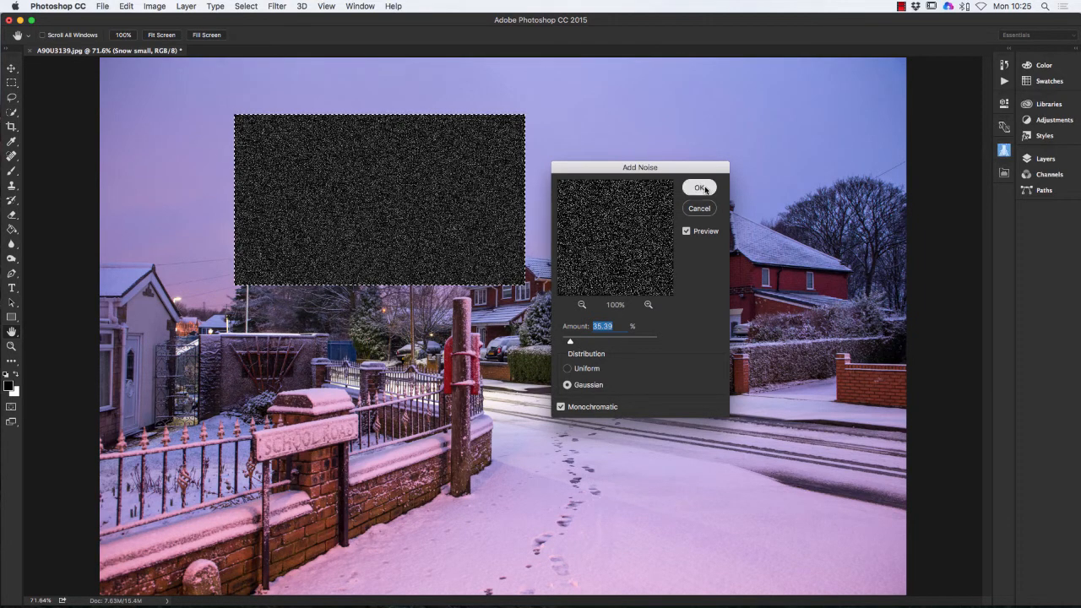
key("g")
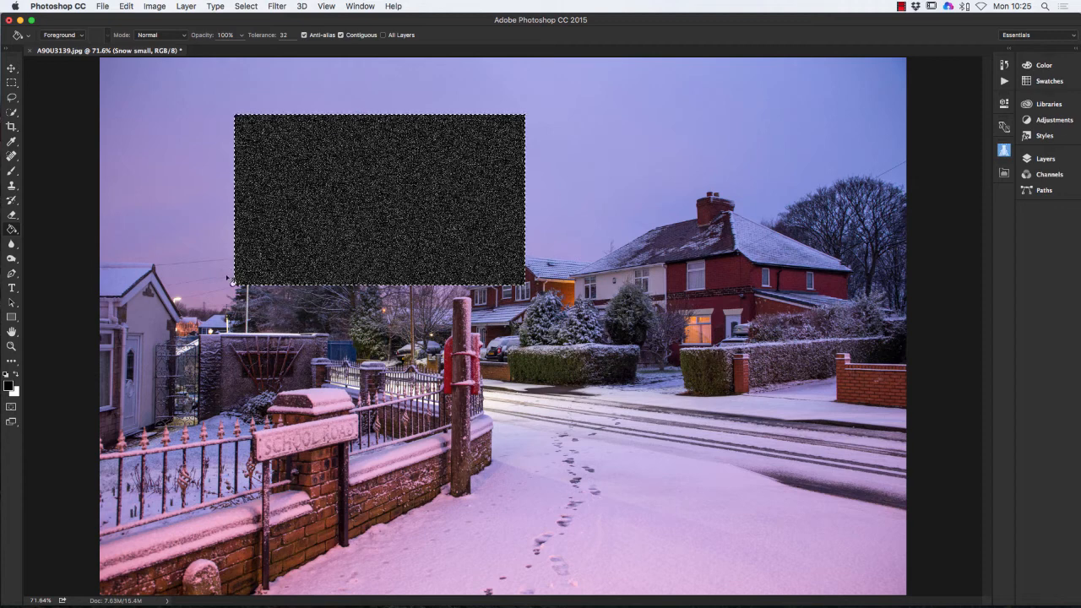
- Deselect, then move and scale the noise rectangle about 278% × 314% to fill the canvas
left_click(243, 7)
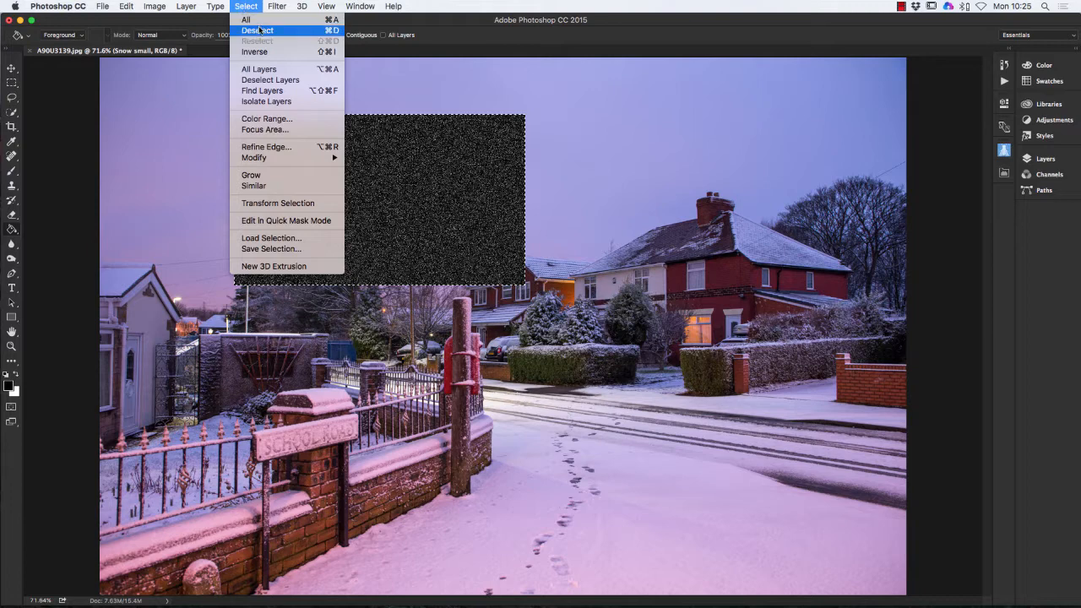
left_click(259, 30)
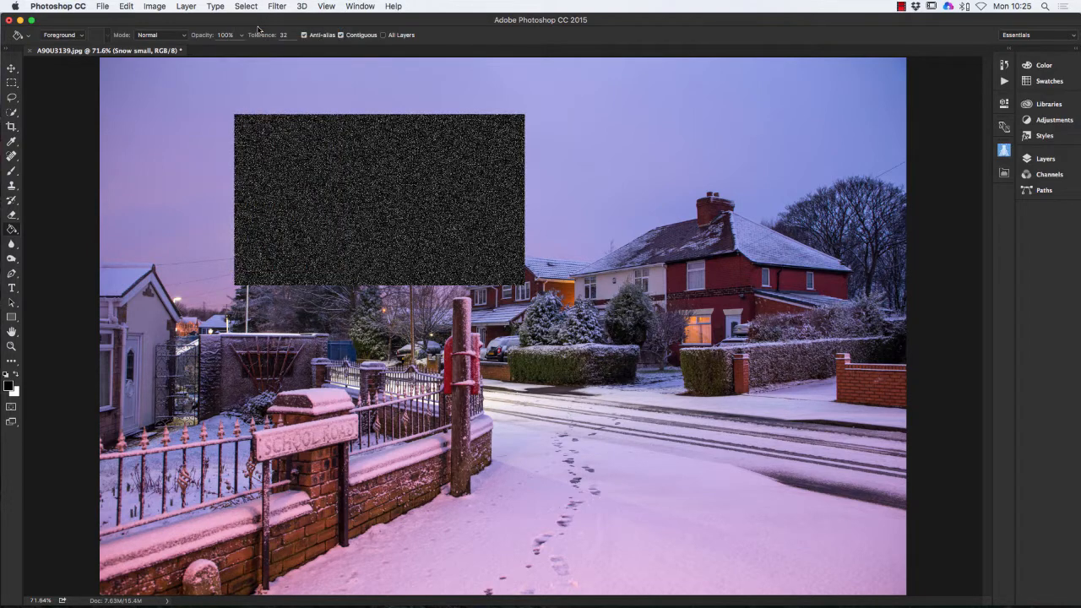
left_click(12, 69)
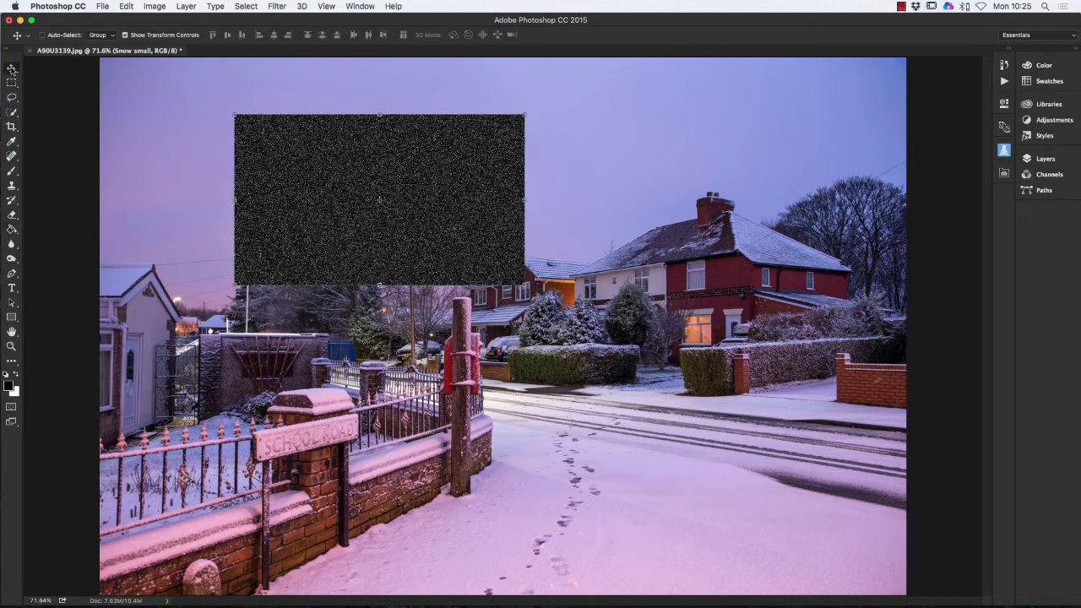
left_click_drag(348, 166, 214, 108)
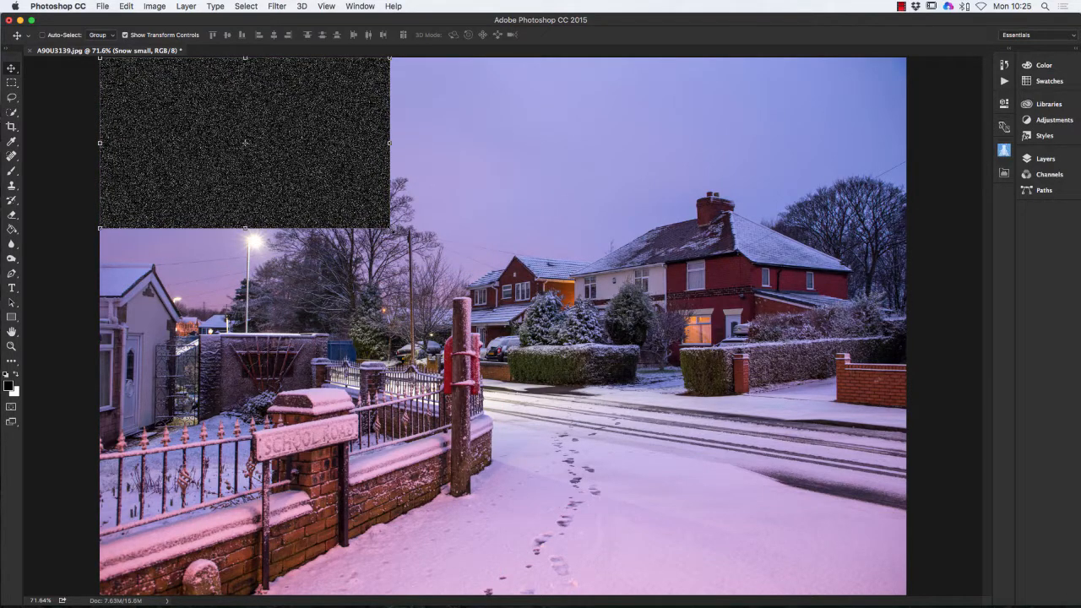
left_click_drag(389, 228, 908, 598)
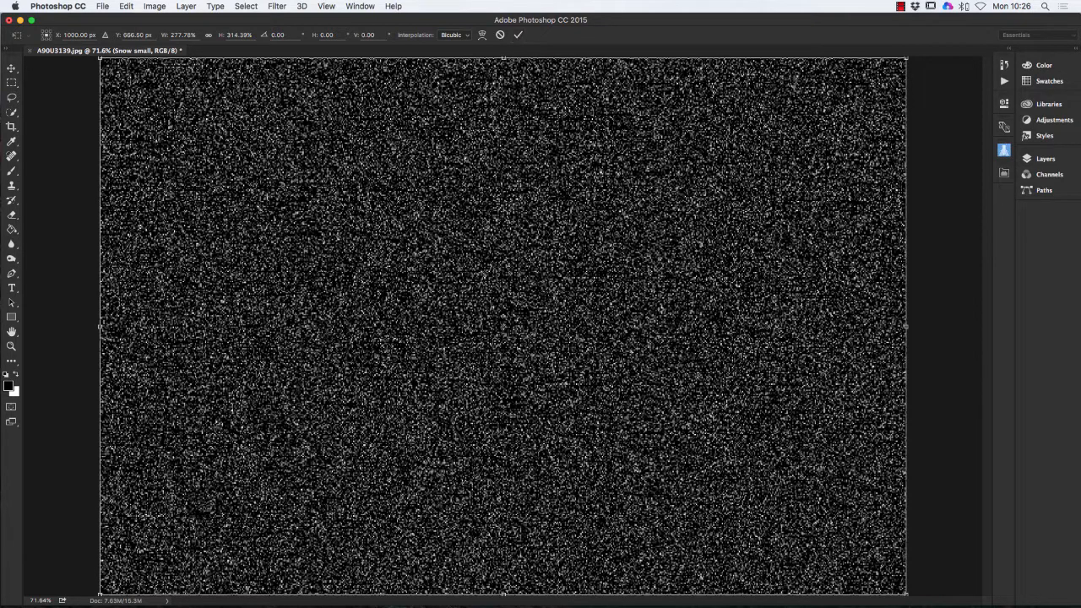
key("Return")
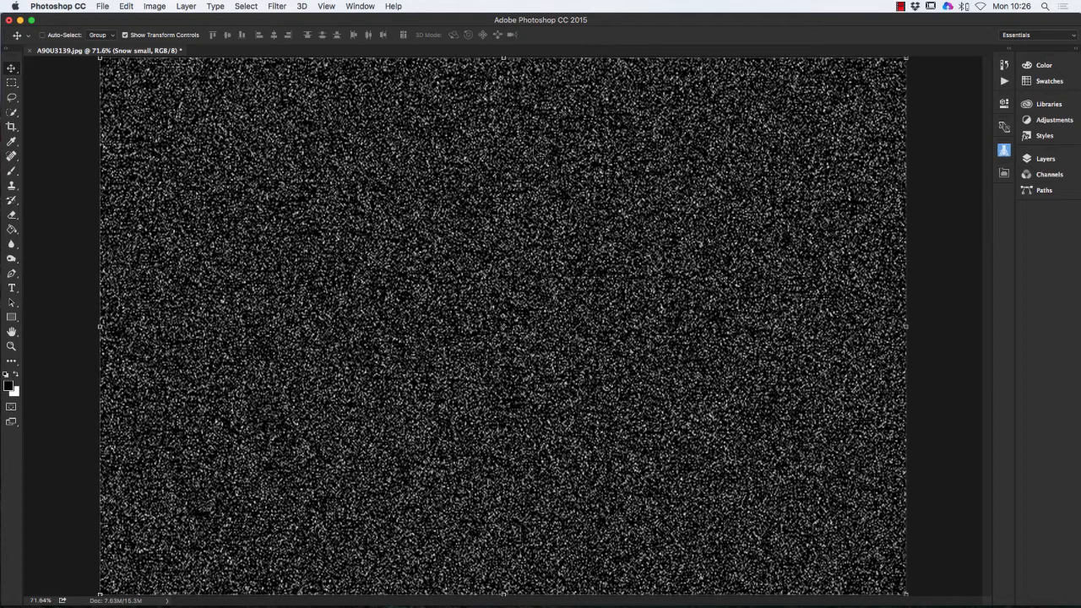
left_click(1035, 160)
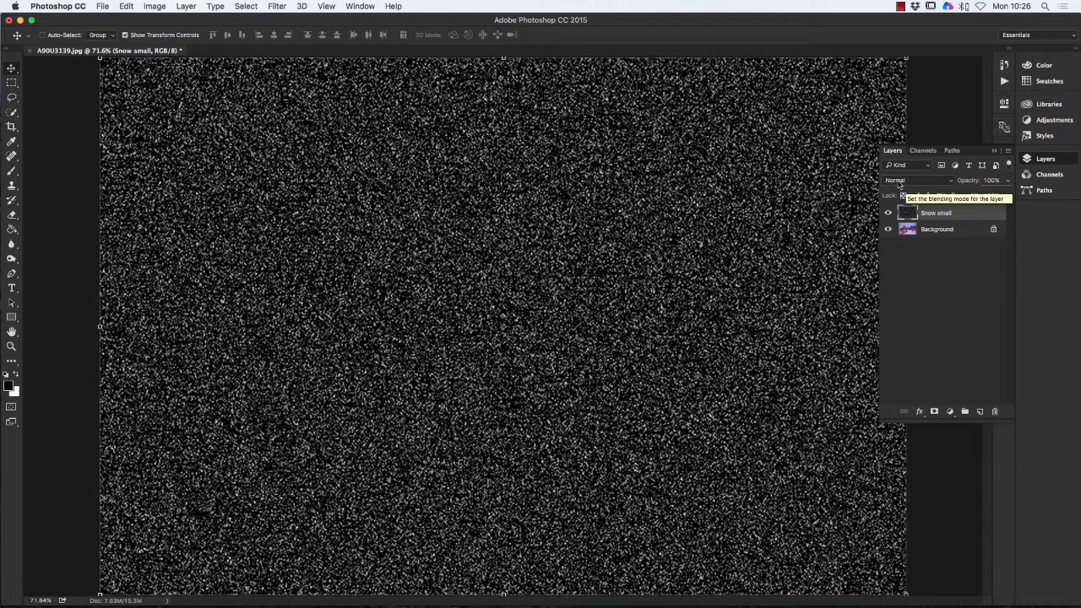
- Set the Snow small layer to Screen blend mode at 57% opacity
left_click(952, 183)
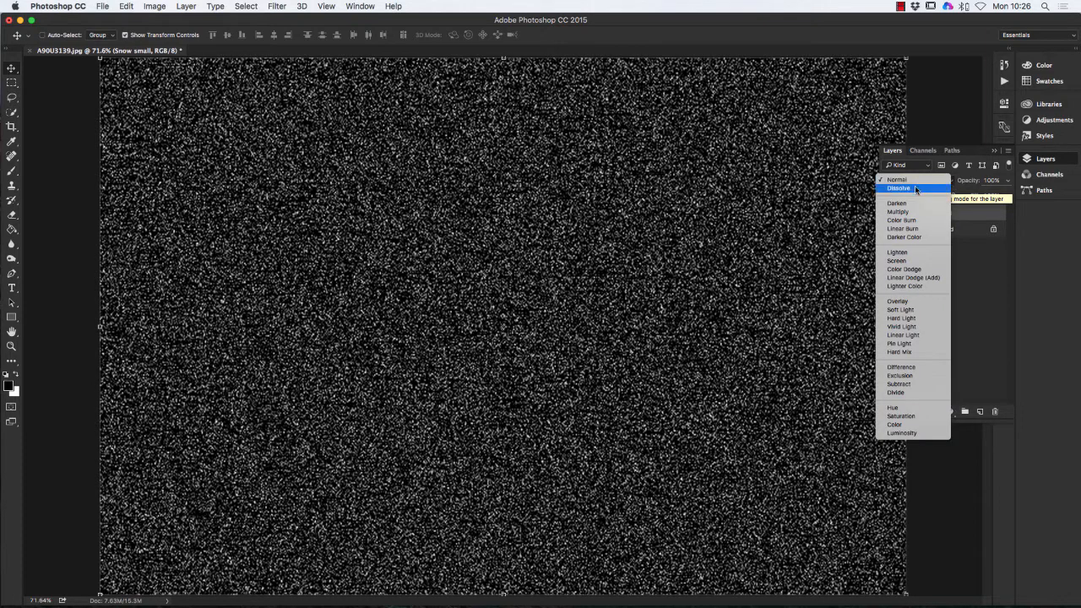
left_click(897, 262)
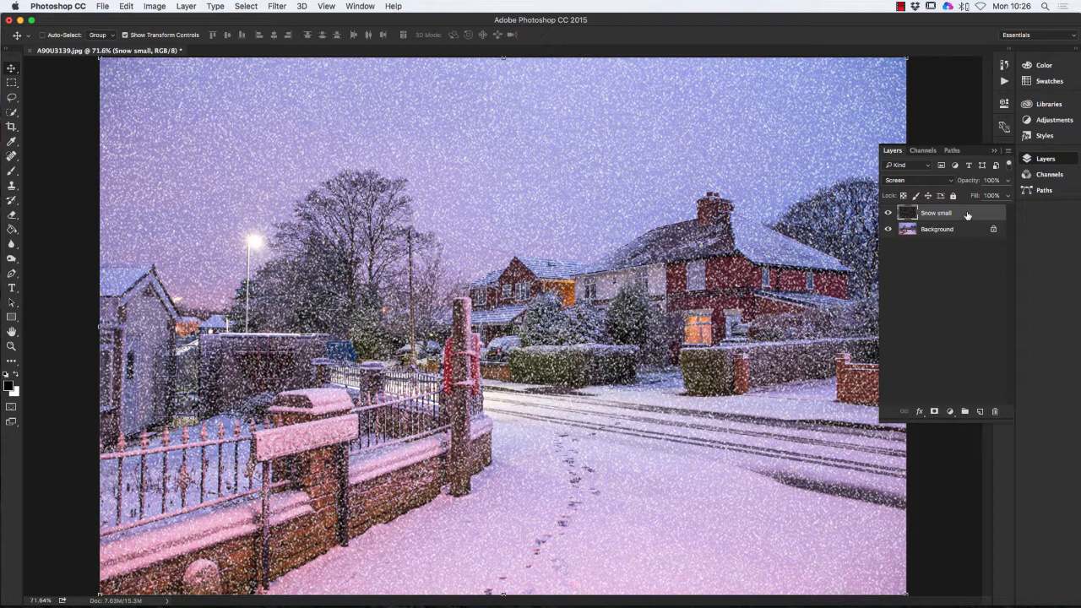
left_click(1006, 181)
left_click_drag(1006, 195, 985, 195)
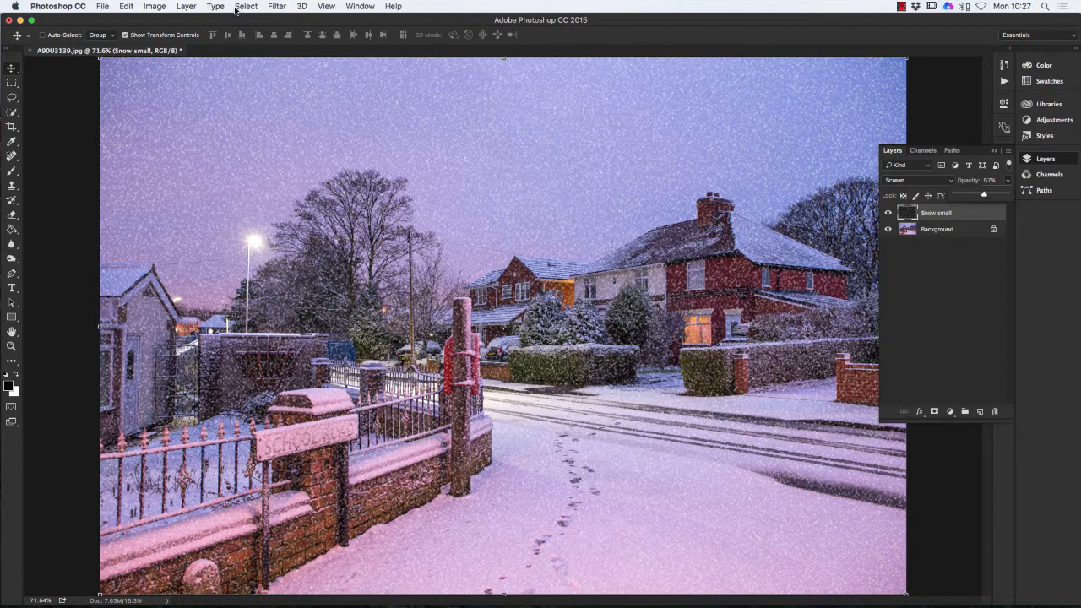
- Create a new layer named 'Sleet', correcting the mistyped 'Sleat' before confirming
left_click(188, 7)
mouse_move(193, 19)
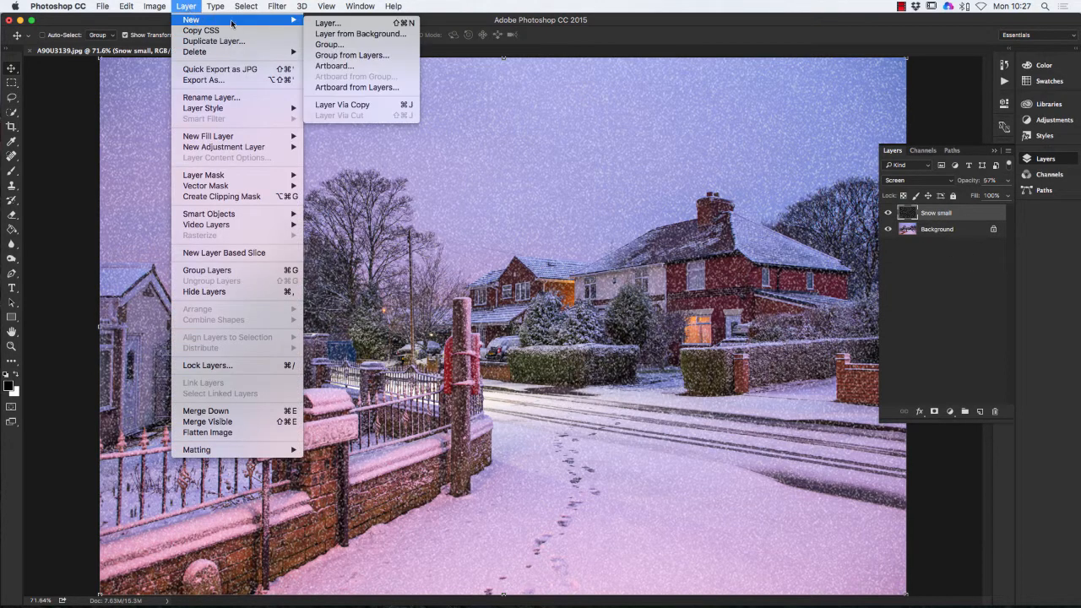
left_click(325, 23)
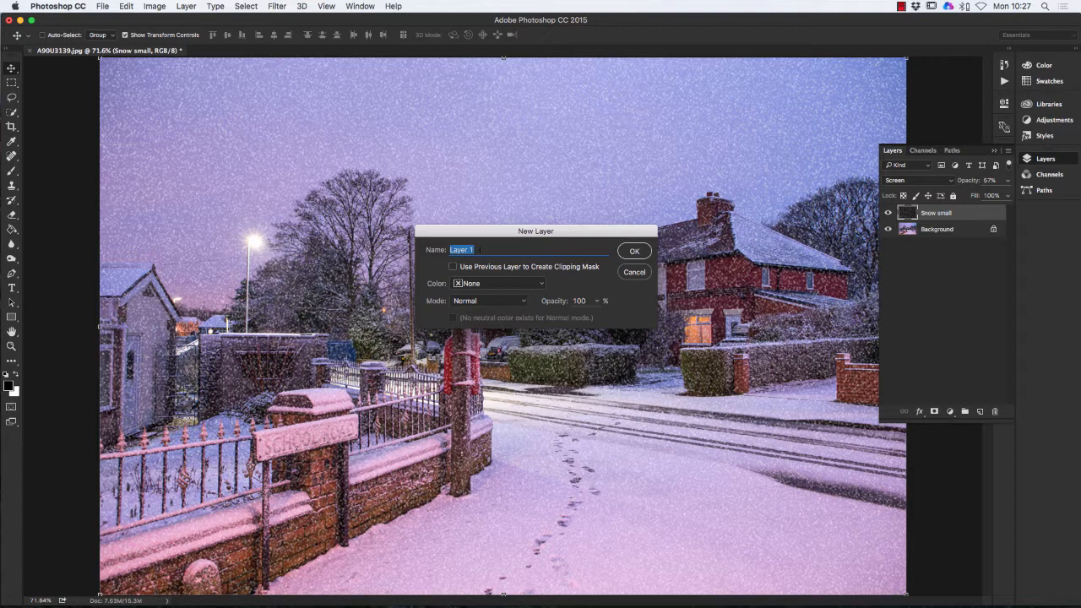
type("S")
type("lea")
type("t")
double_click(468, 250)
left_click(464, 250)
key("BackSpace")
key("super+a")
left_click(633, 251)
left_click(634, 252)
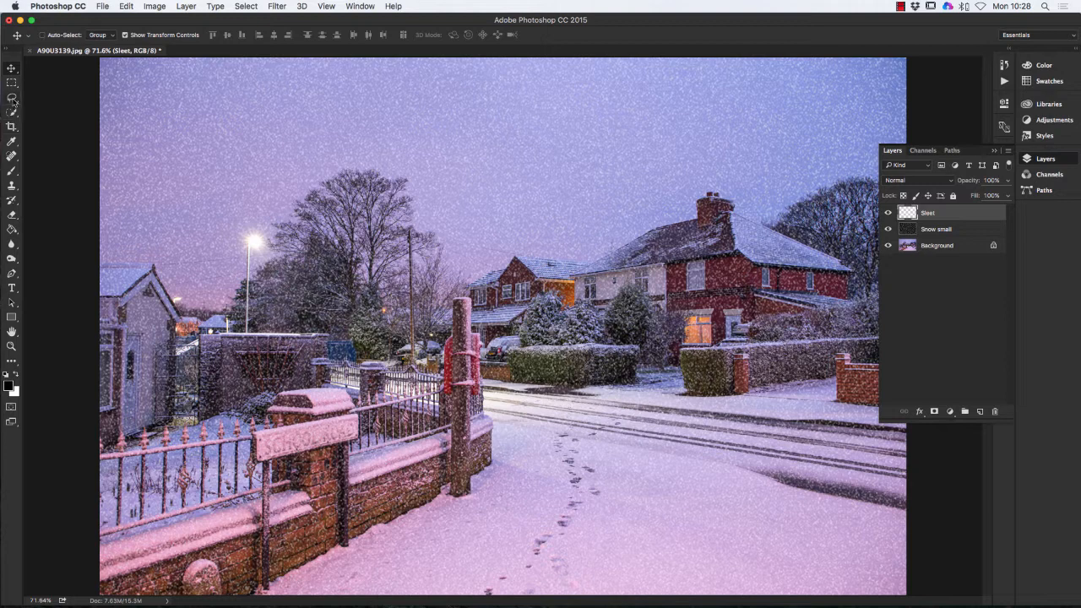
- Select a rectangle of sky above the houses on the Sleet layer and fill it black
left_click(12, 82)
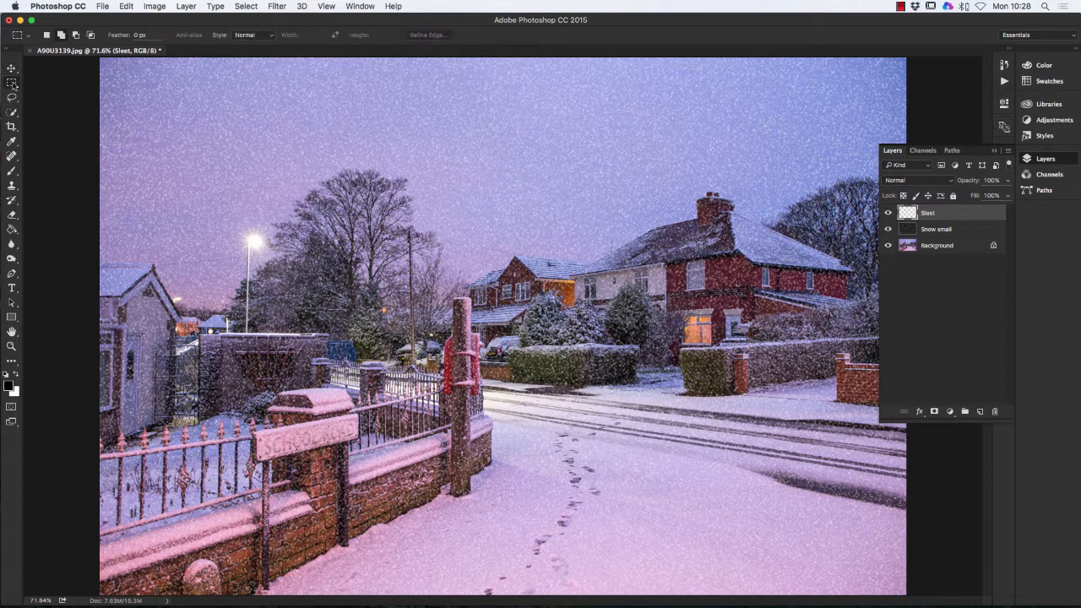
left_click_drag(283, 127, 534, 275)
left_click(278, 8)
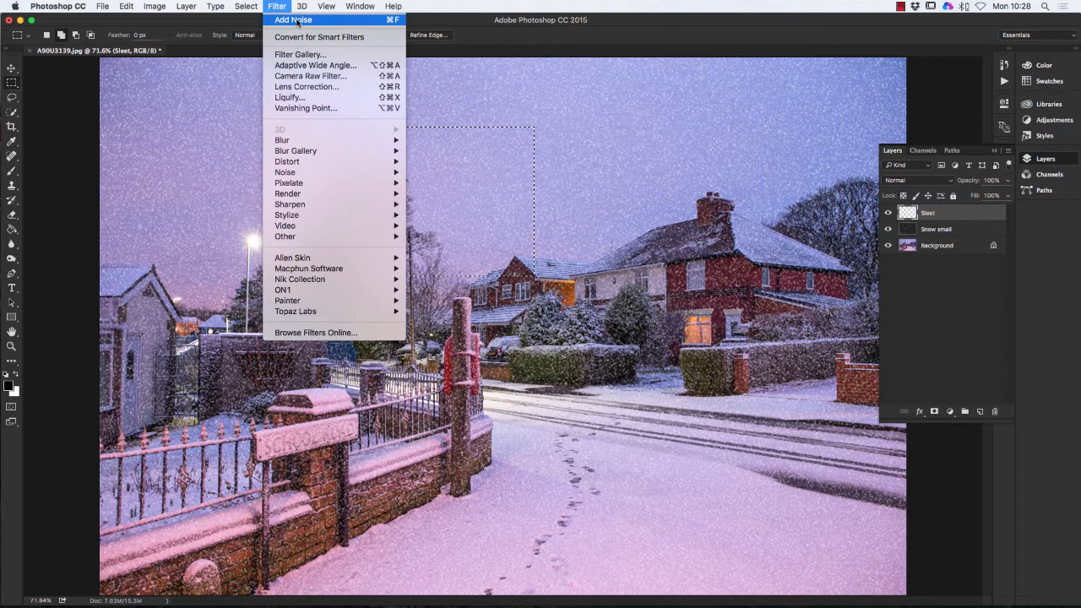
left_click(297, 20)
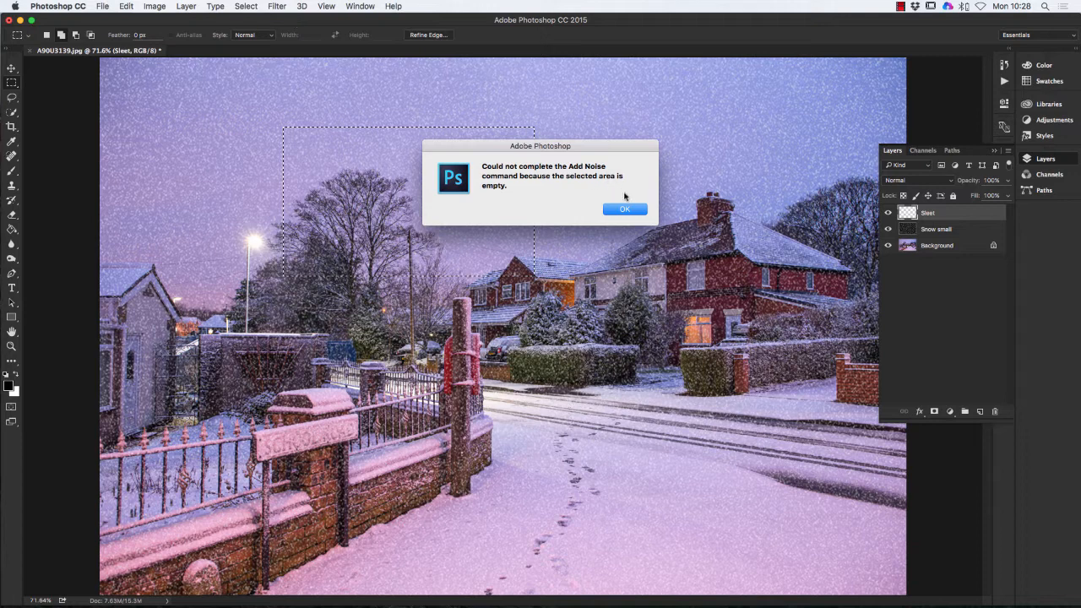
left_click(626, 210)
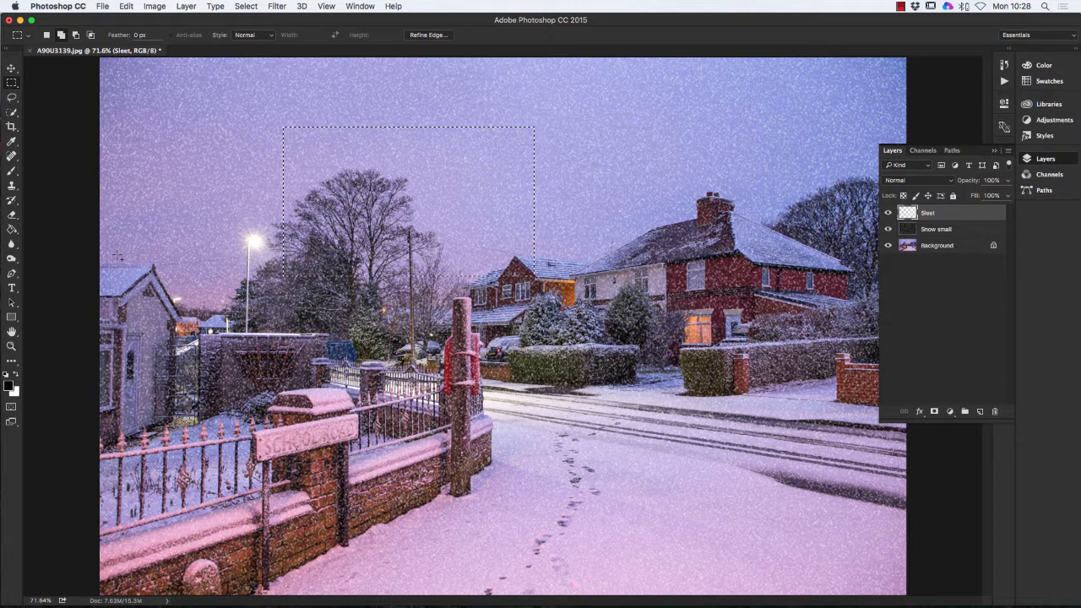
left_click(12, 230)
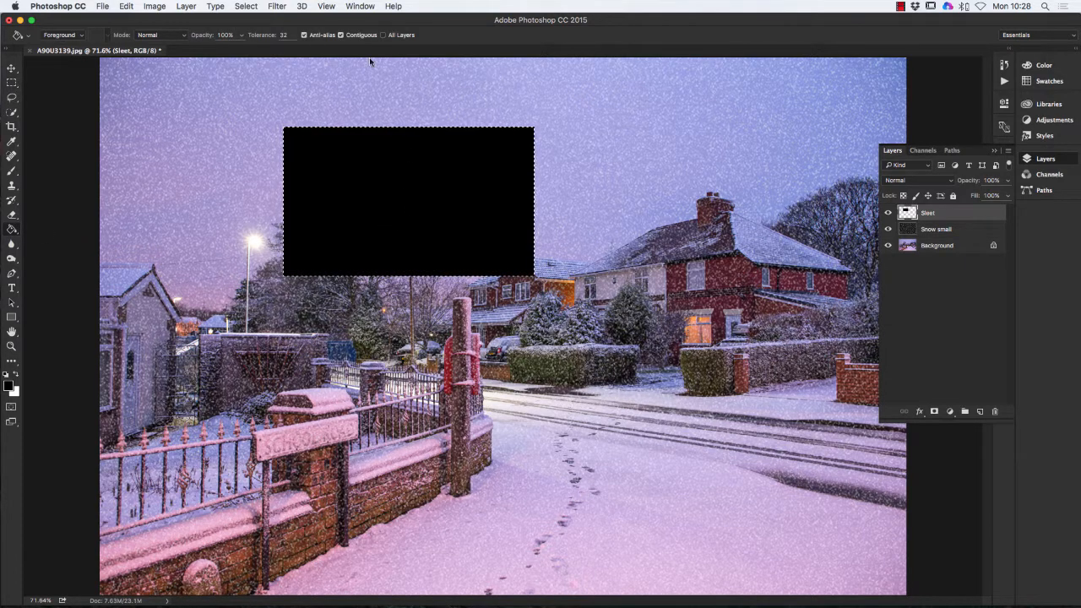
- Apply the same Add Noise filter to the black rectangle and deselect it
left_click(277, 7)
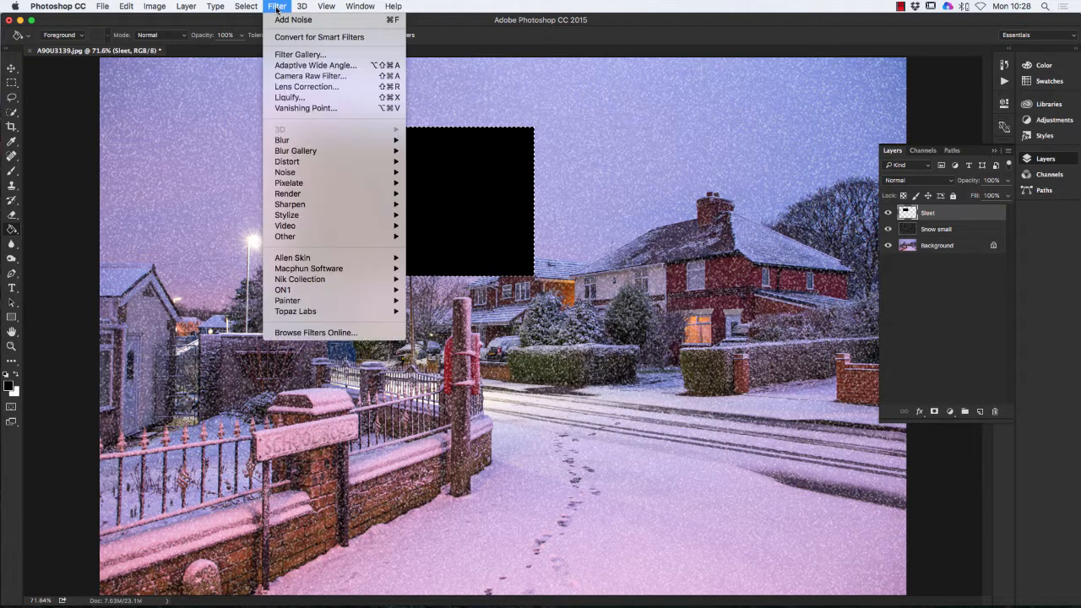
left_click(292, 19)
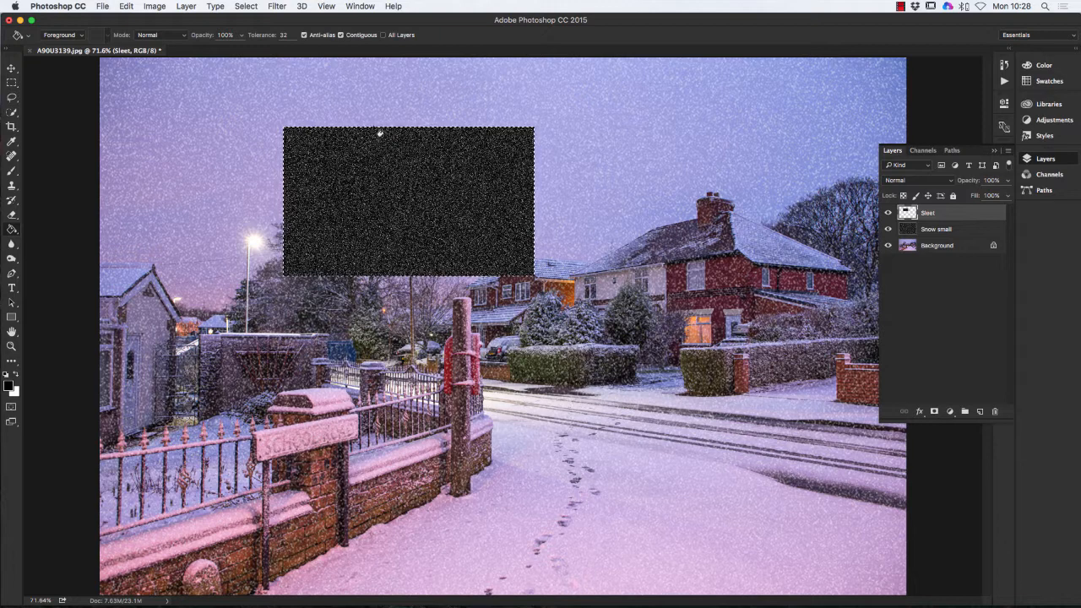
left_click(246, 6)
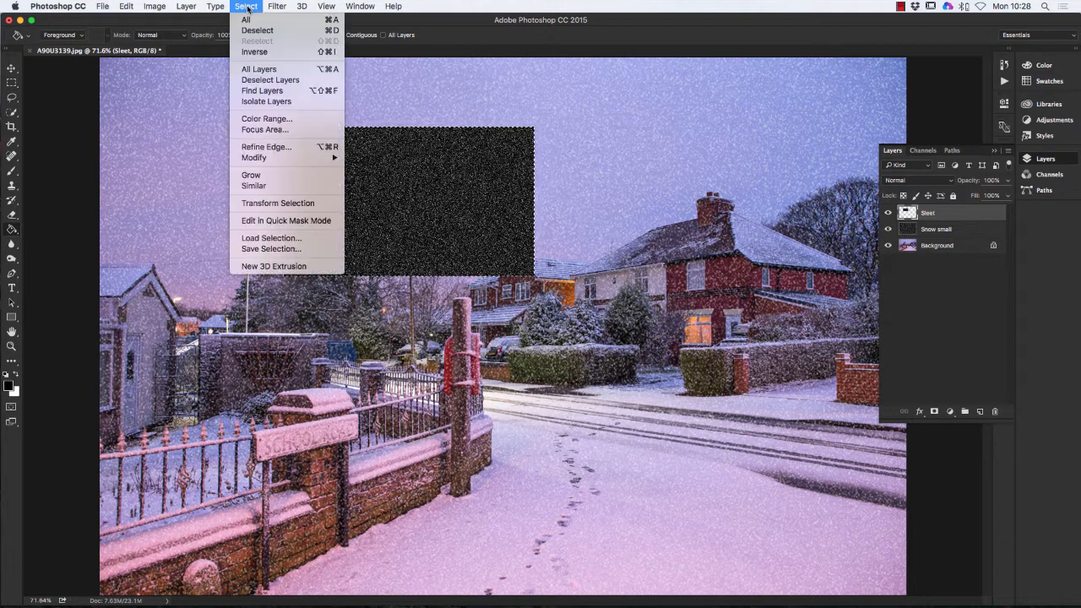
left_click(257, 31)
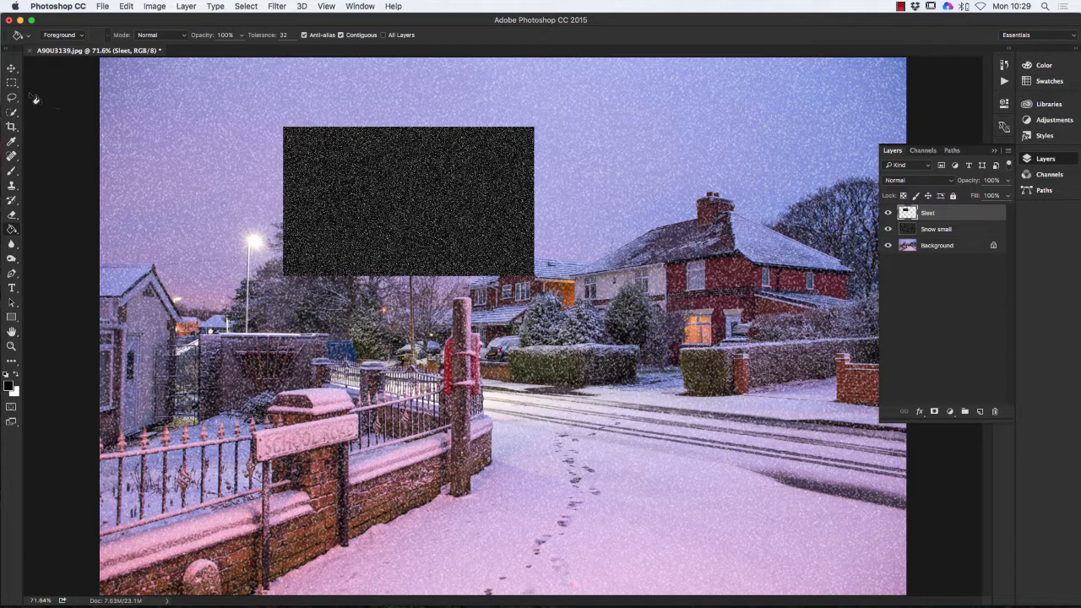
left_click(12, 68)
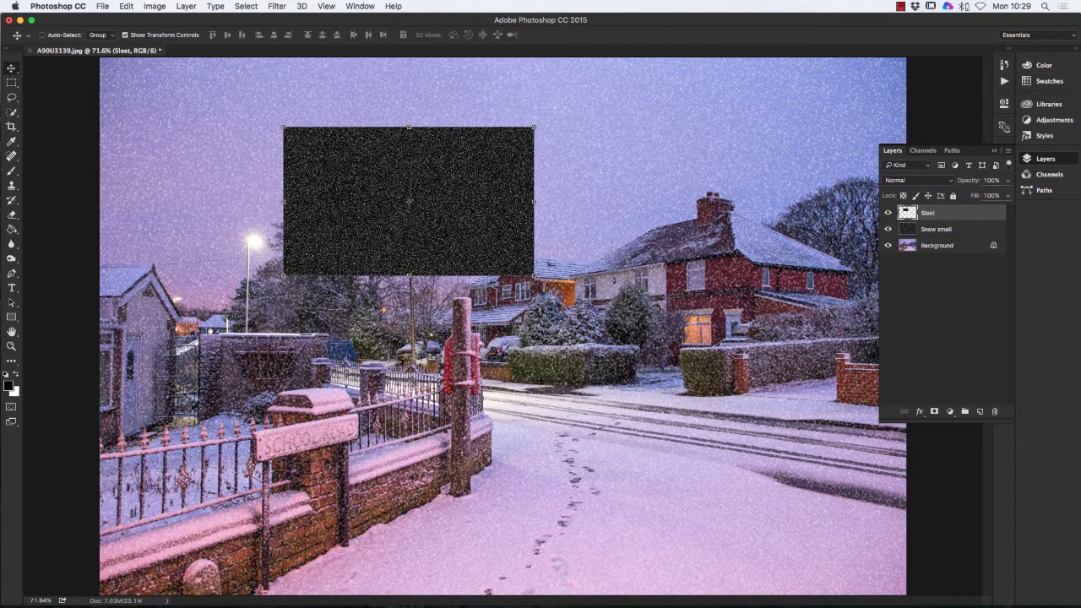
- Move the Sleet noise to the top-left and stretch it over the whole photo
left_click_drag(464, 214, 280, 142)
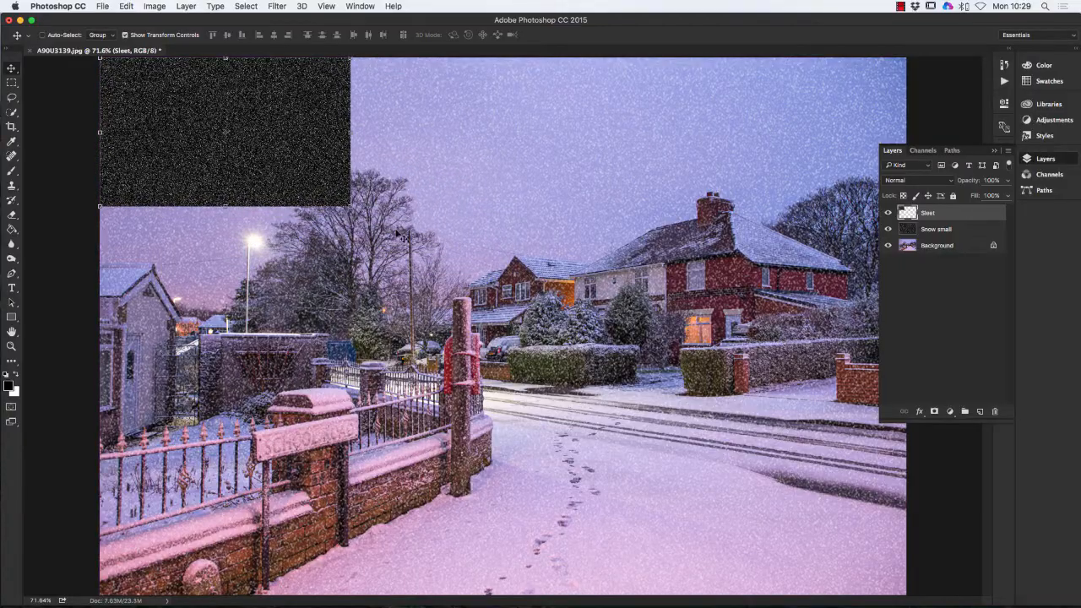
left_click_drag(350, 207, 907, 594)
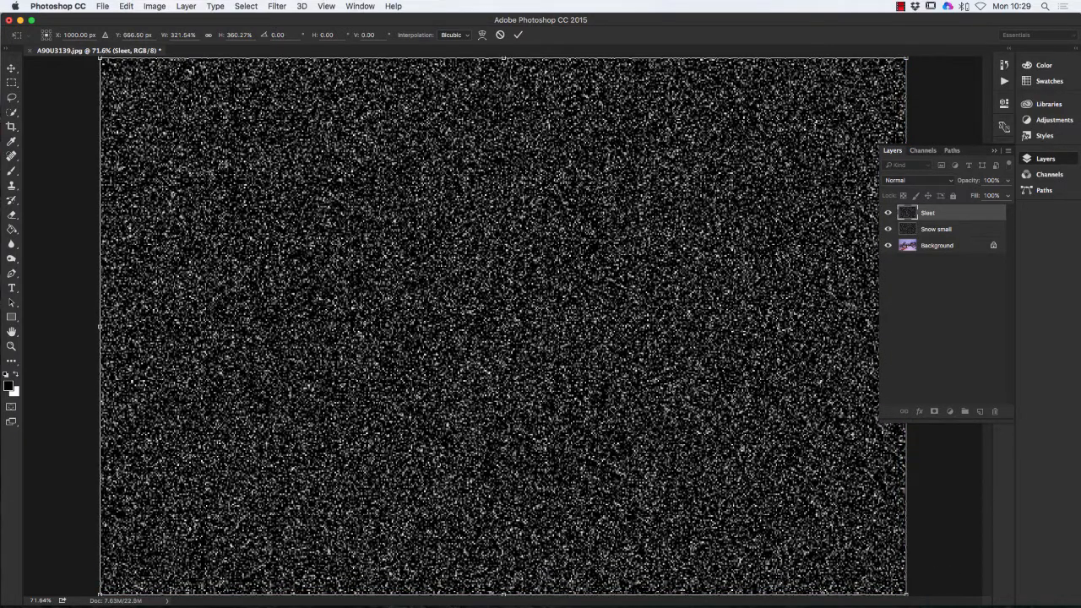
key("Return")
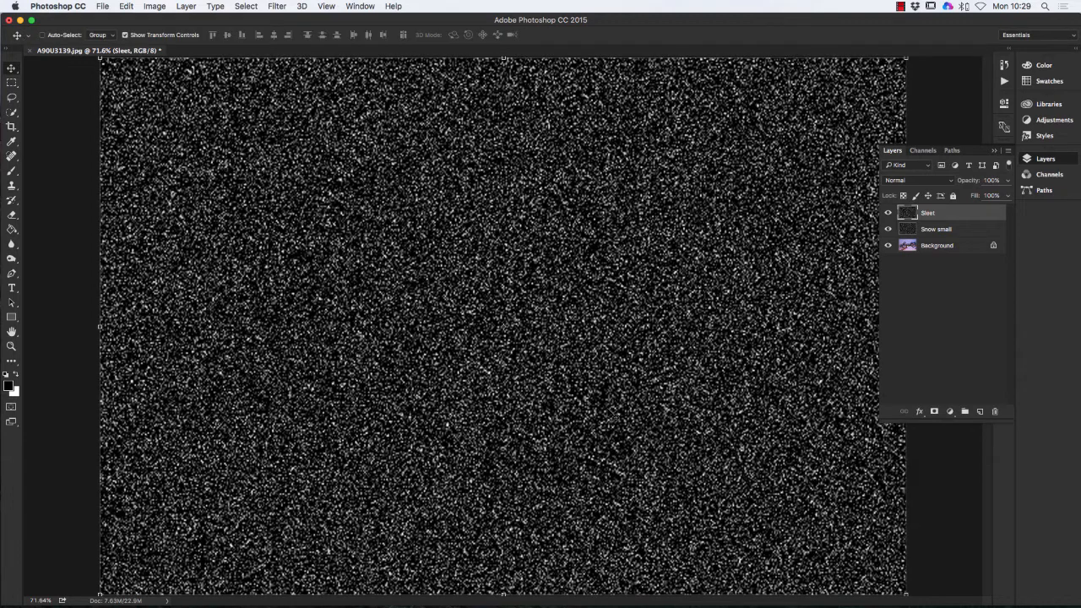
- Set the Sleet layer to Screen blending and toggle its visibility to compare the effect
left_click(932, 182)
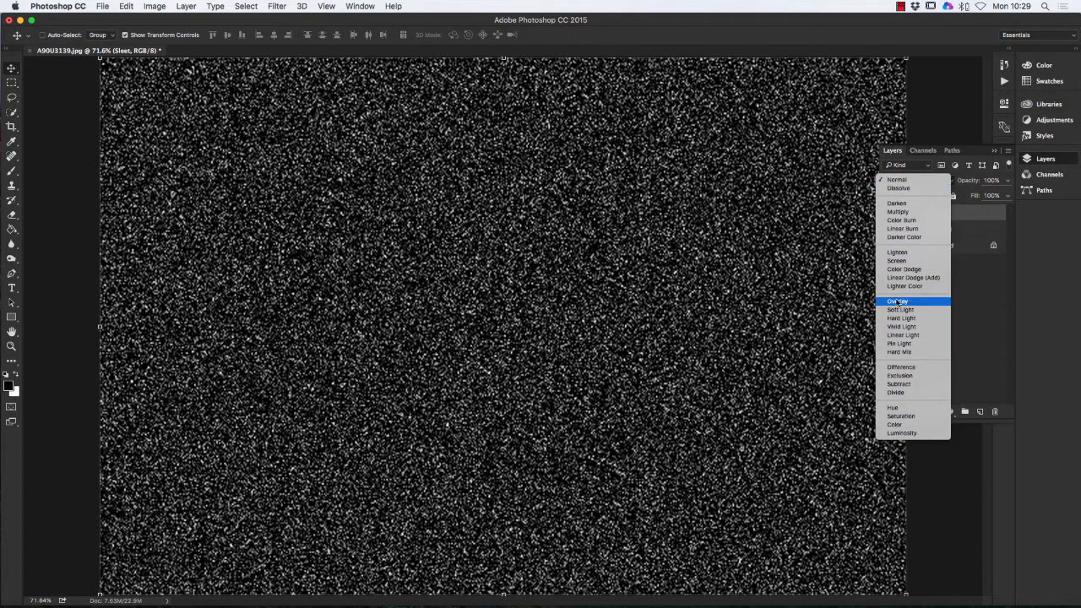
left_click(896, 260)
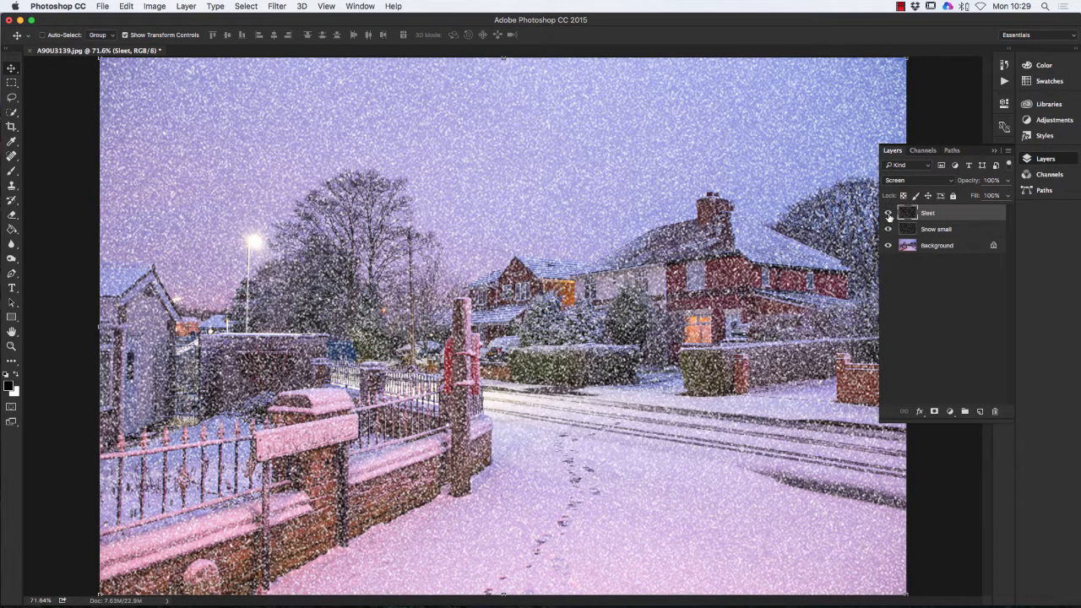
left_click(887, 214)
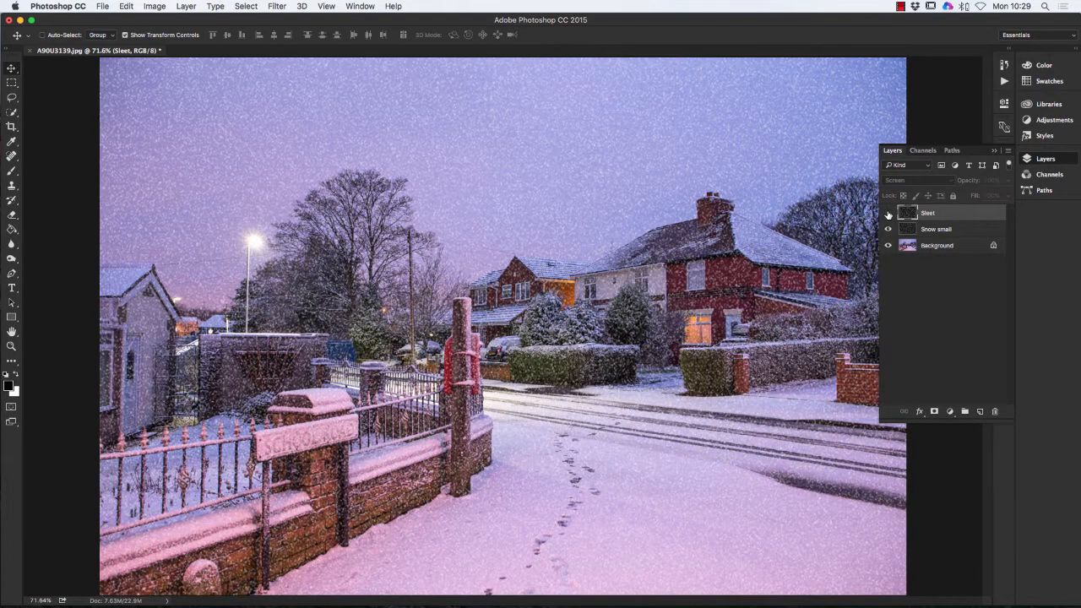
left_click(888, 214)
left_click(887, 213)
left_click(887, 214)
left_click(887, 214)
left_click(887, 214)
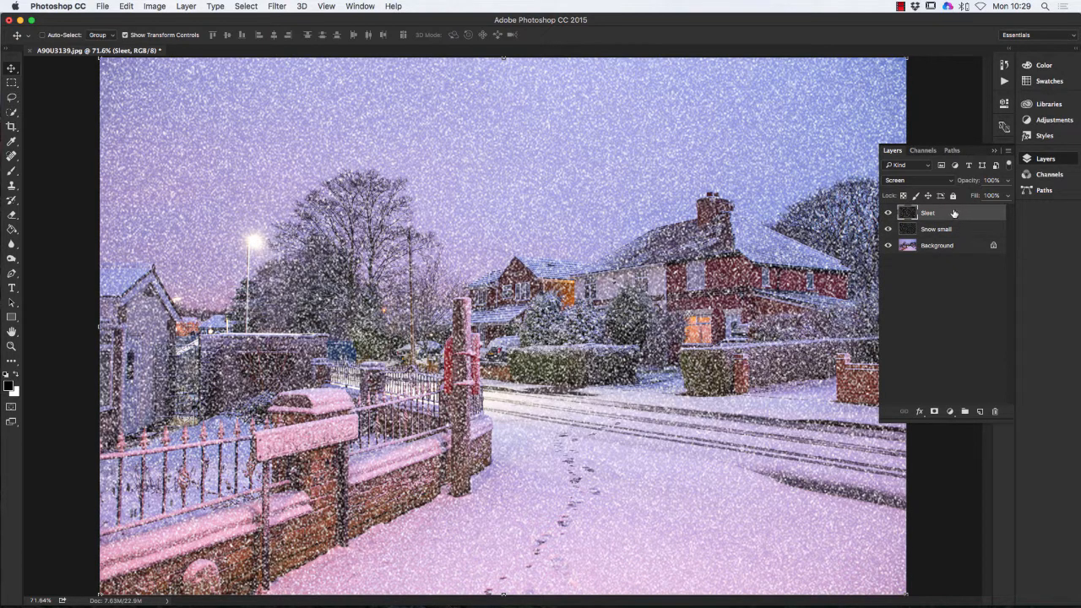
- Apply a Motion Blur to the Sleet layer at -40° angle and 72 pixels distance
left_click(278, 7)
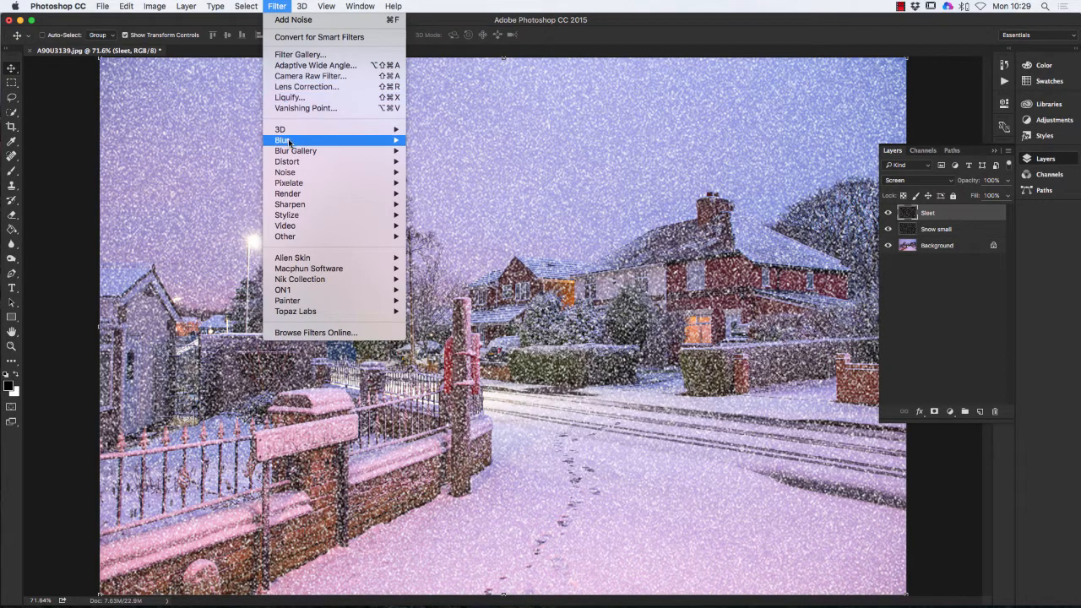
mouse_move(290, 144)
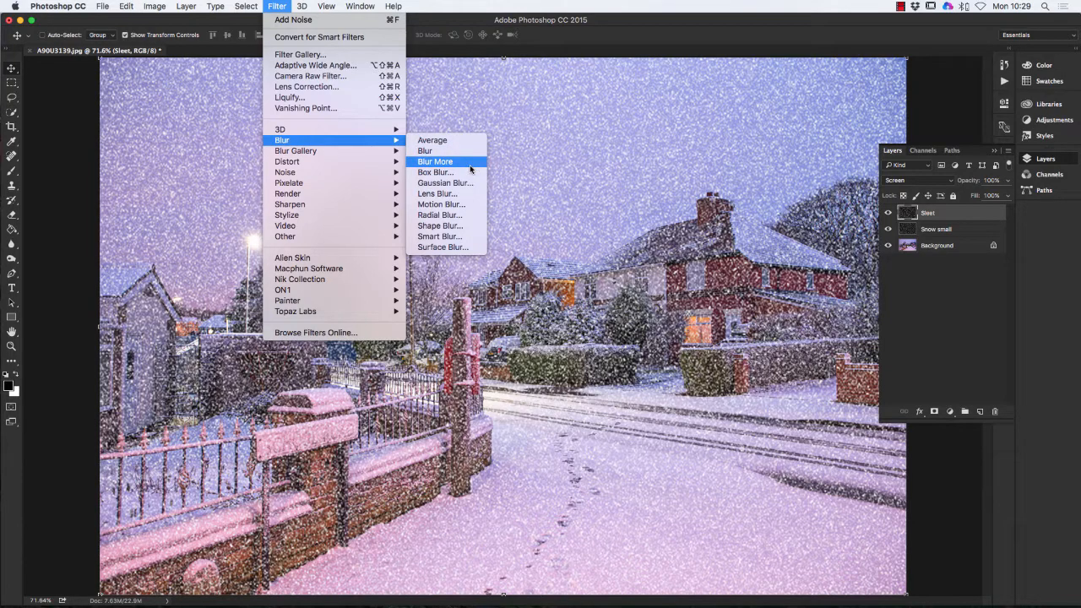
left_click(438, 203)
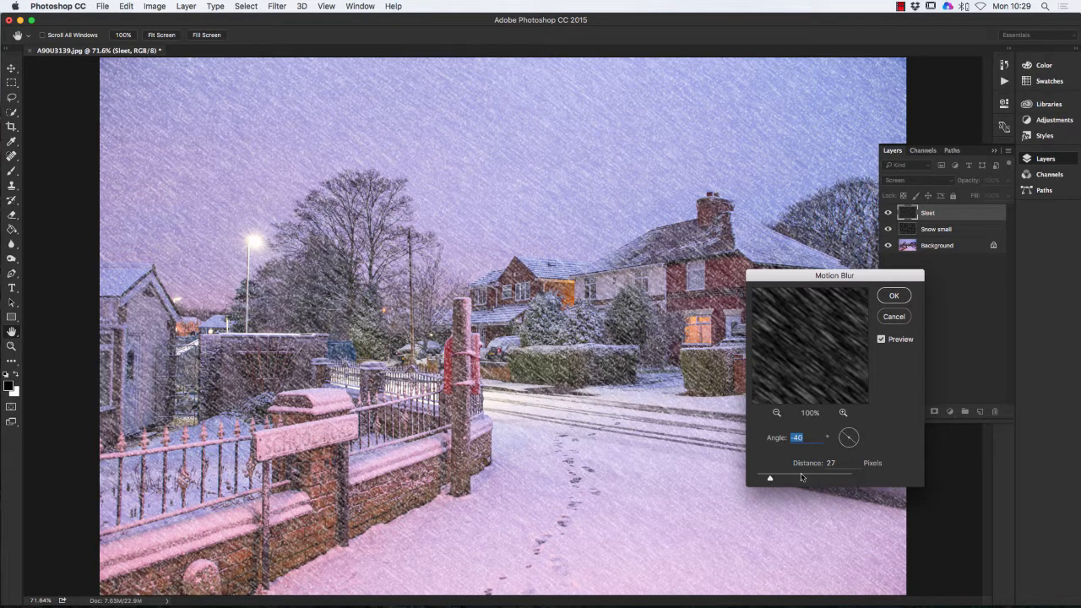
mouse_move(769, 478)
left_mouse_down()
mouse_move(807, 481)
mouse_move(789, 479)
left_mouse_up()
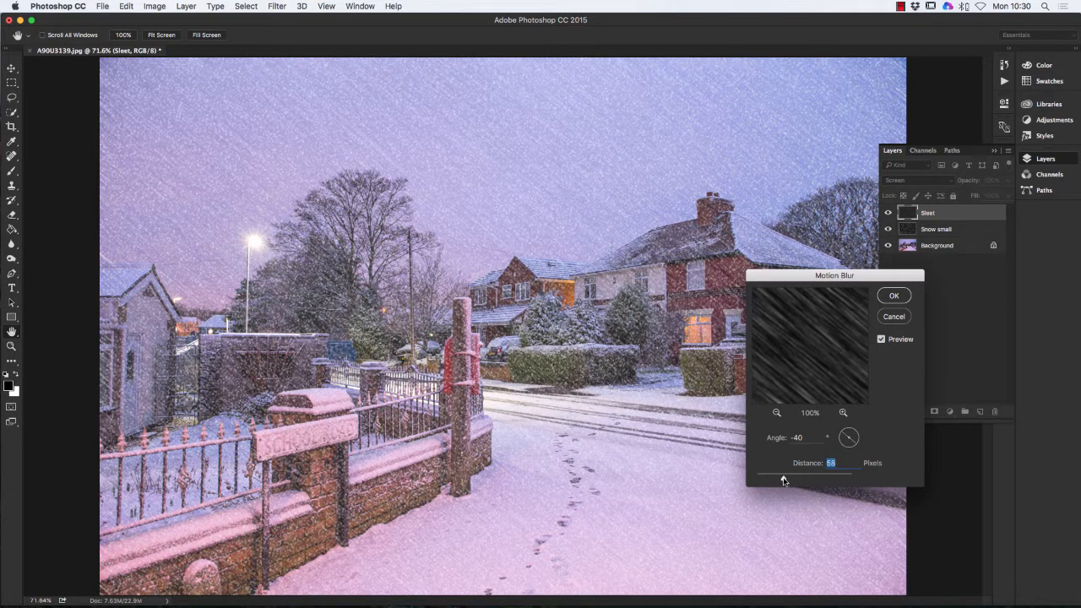
left_click_drag(781, 480, 787, 479)
left_click(892, 295)
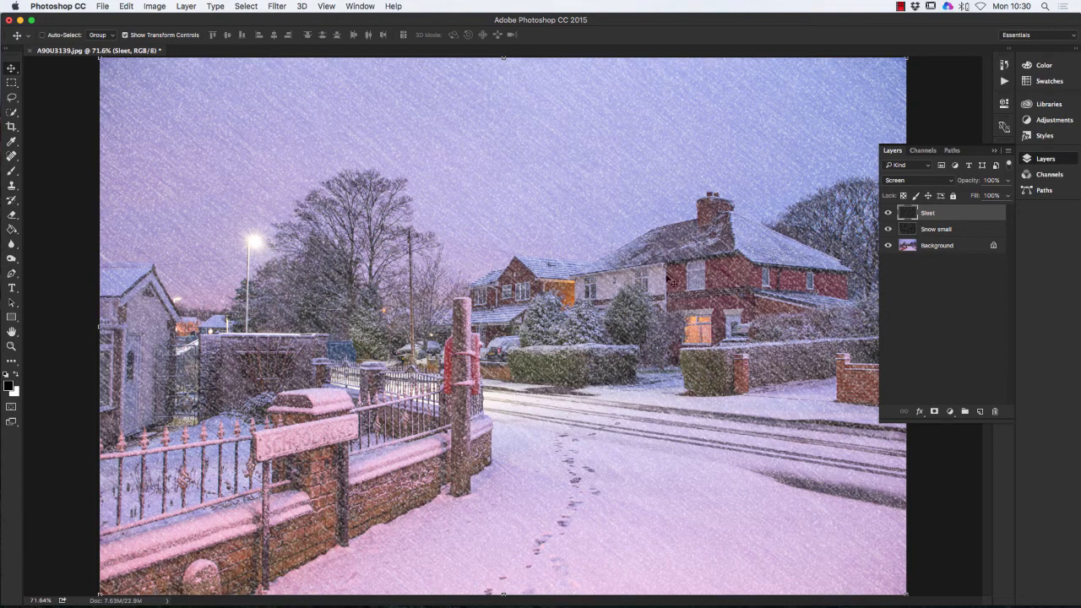
- Toggle the blurred Sleet layer off and on to compare, then hide the Snow small layer
left_click(887, 213)
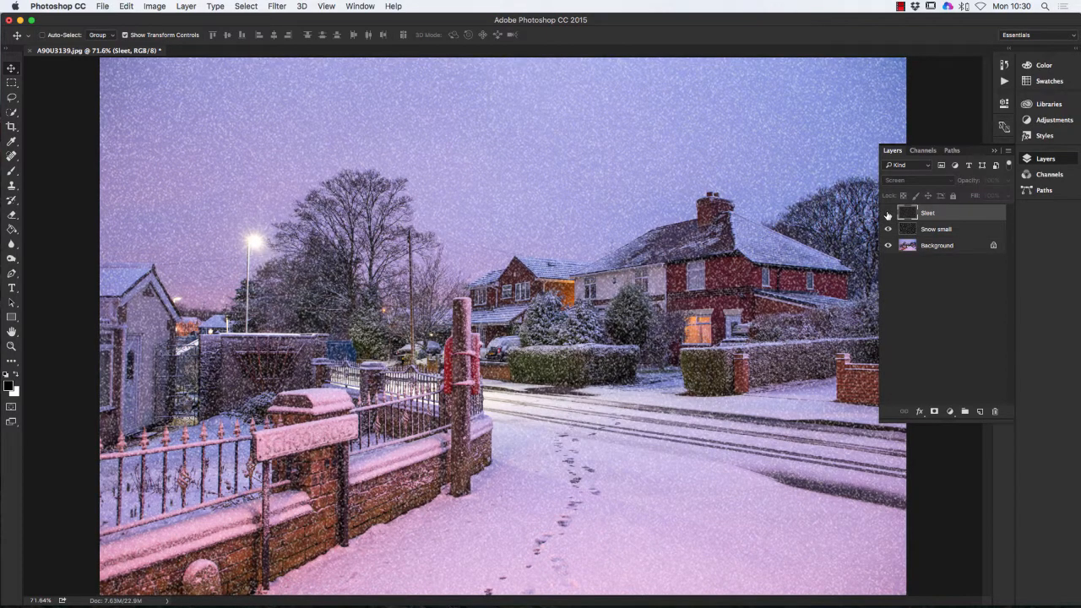
left_click(888, 213)
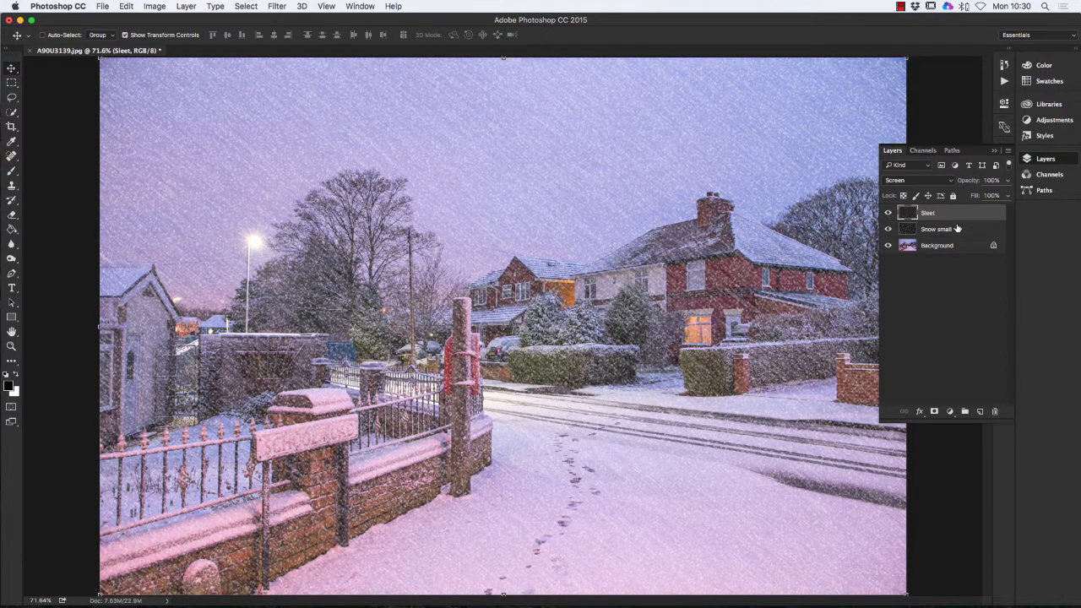
left_click(955, 228)
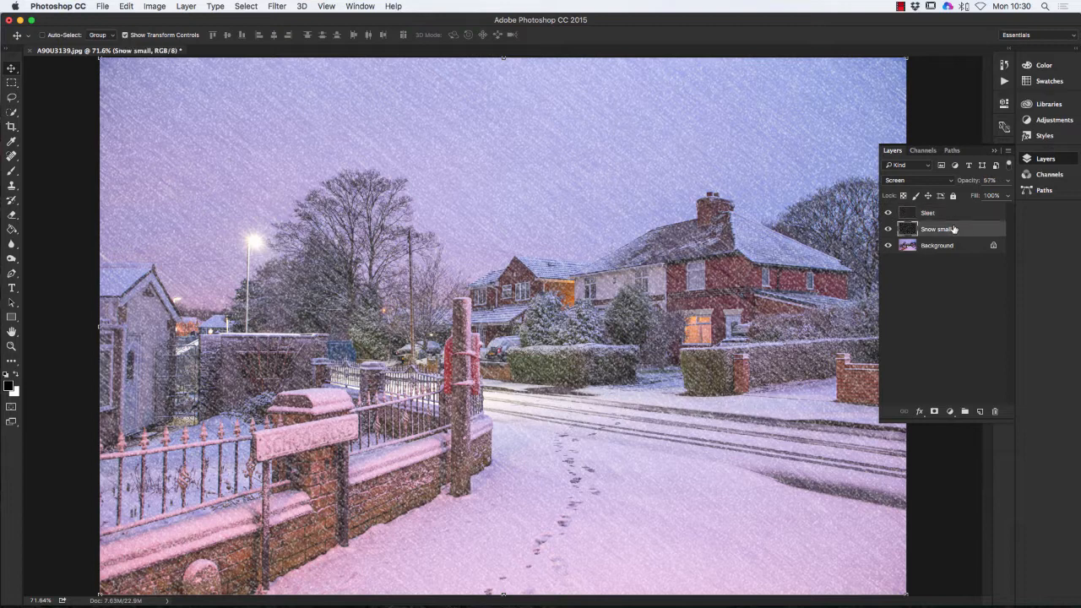
left_click(888, 229)
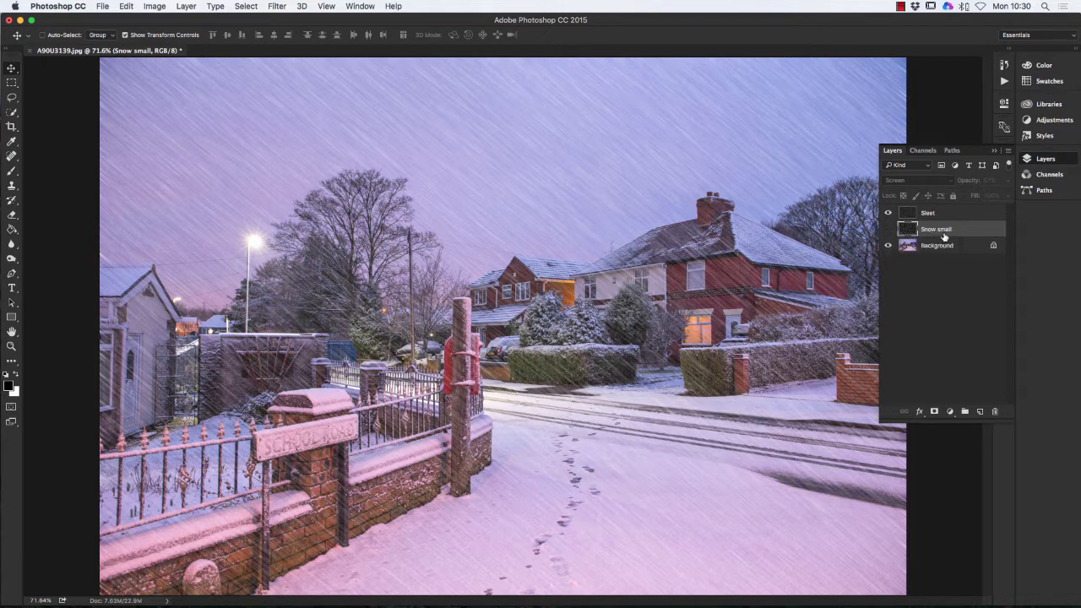
- Show Snow small again and lower the Sleet layer's opacity to 14%
left_click(887, 229)
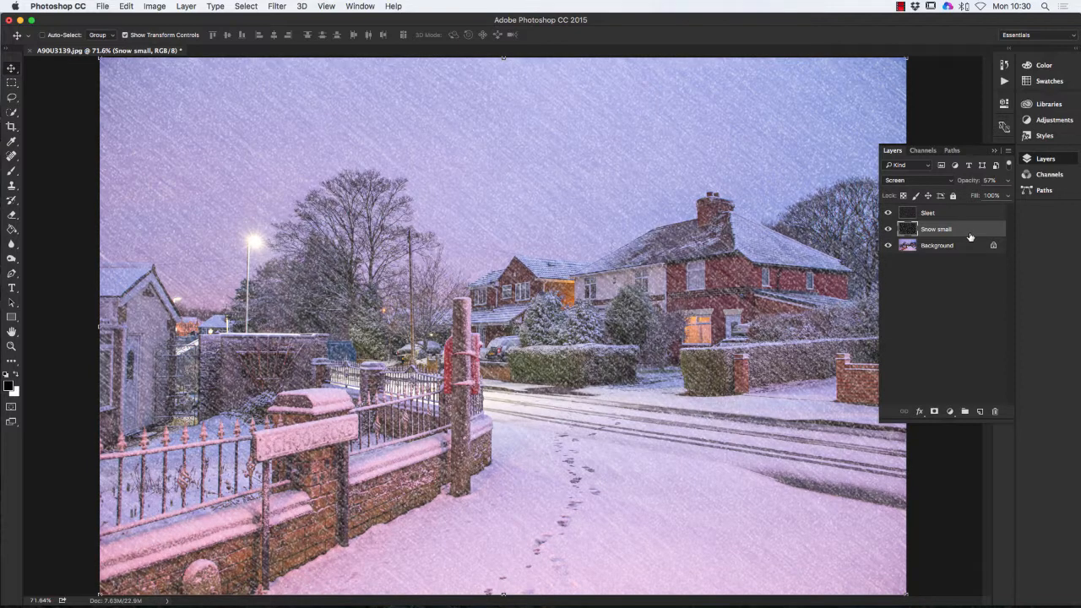
left_click(963, 215)
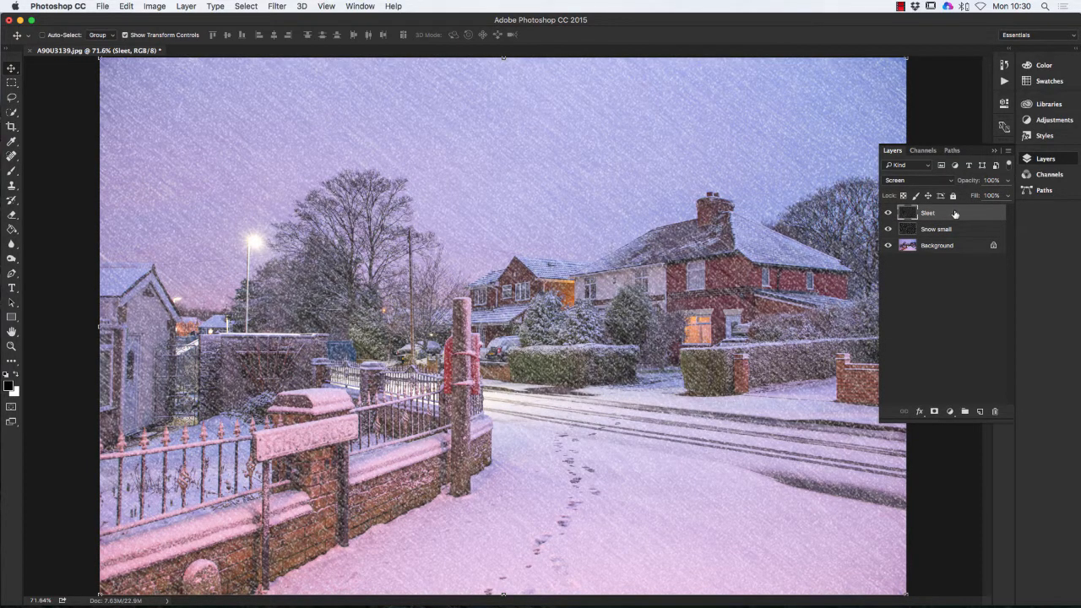
left_click(1005, 181)
mouse_move(1006, 195)
left_mouse_down()
mouse_move(962, 196)
mouse_move(1011, 196)
left_mouse_up()
left_click(994, 151)
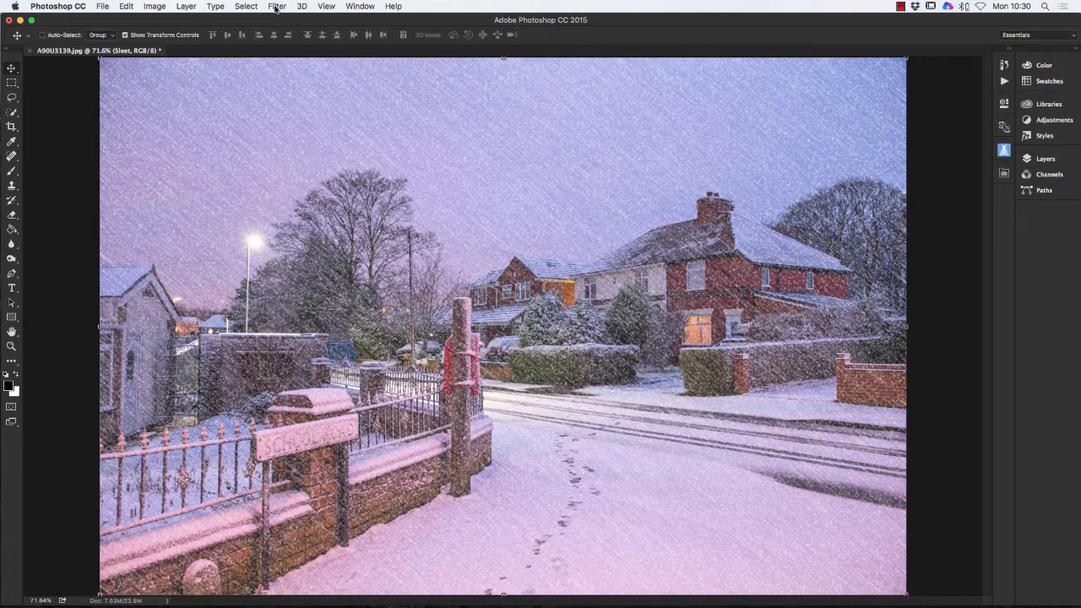
- Create a new layer named 'Large snow' from Layer > New > Layer
left_click(185, 8)
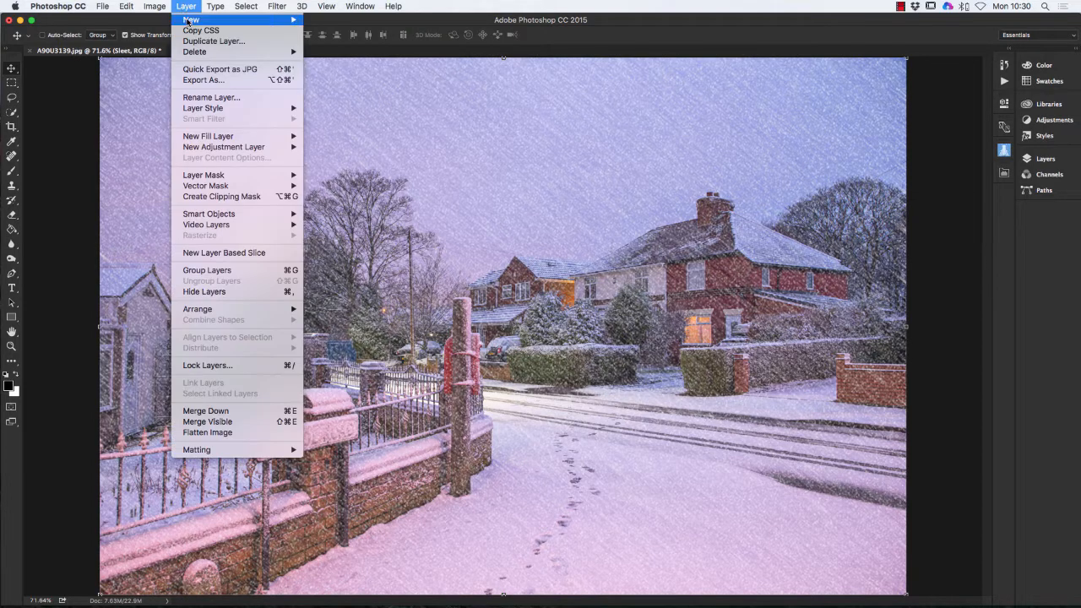
mouse_move(195, 21)
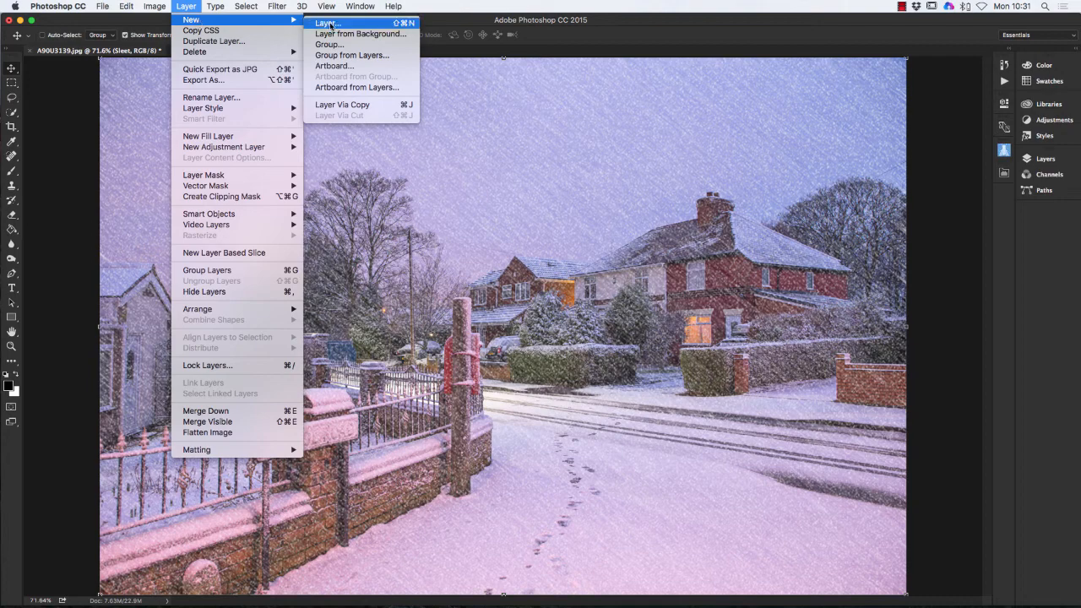
left_click(329, 23)
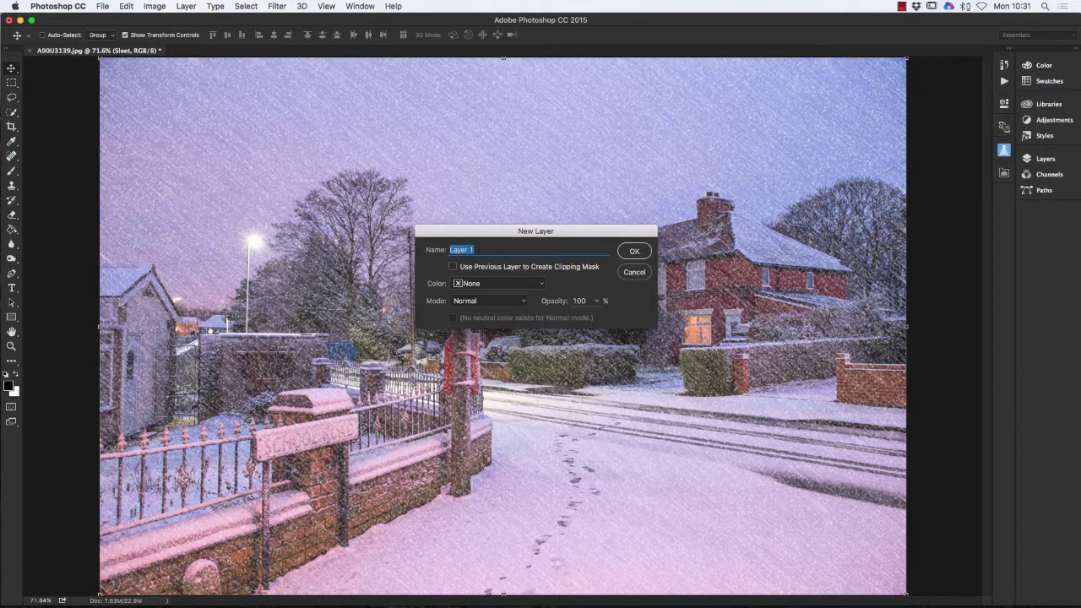
type("L")
left_click(642, 252)
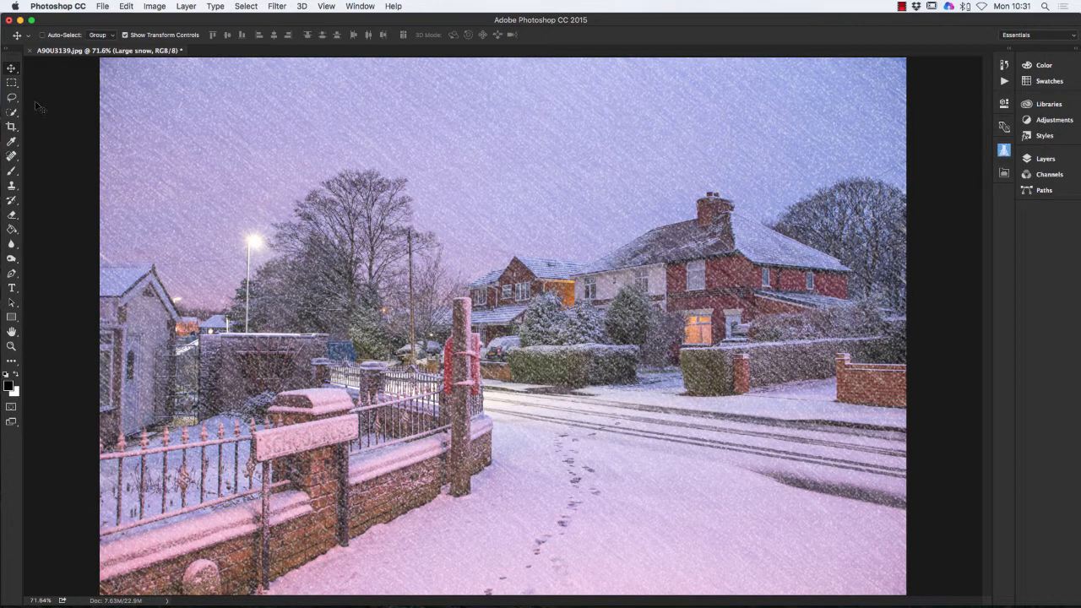
- Select a small rectangle in the upper sky and fill it with black
left_click(12, 84)
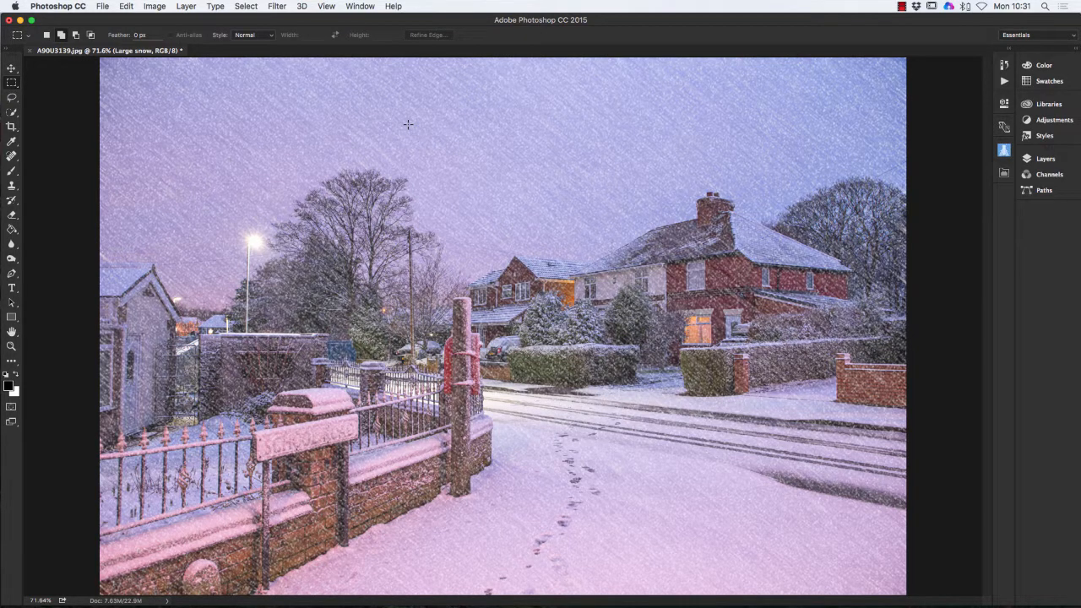
left_click_drag(408, 124, 474, 168)
left_click(11, 229)
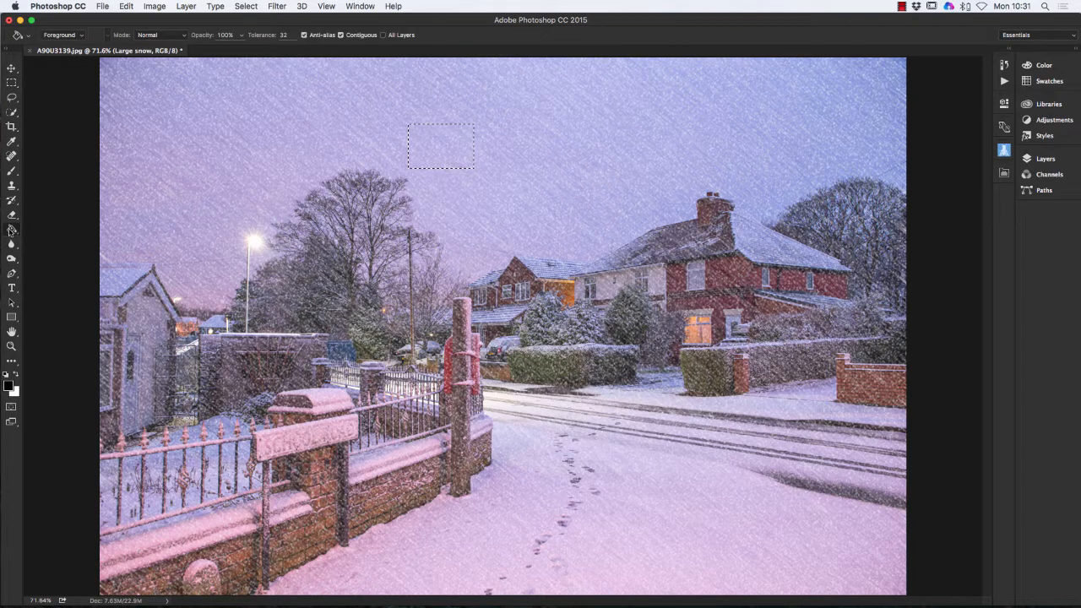
left_click(428, 132)
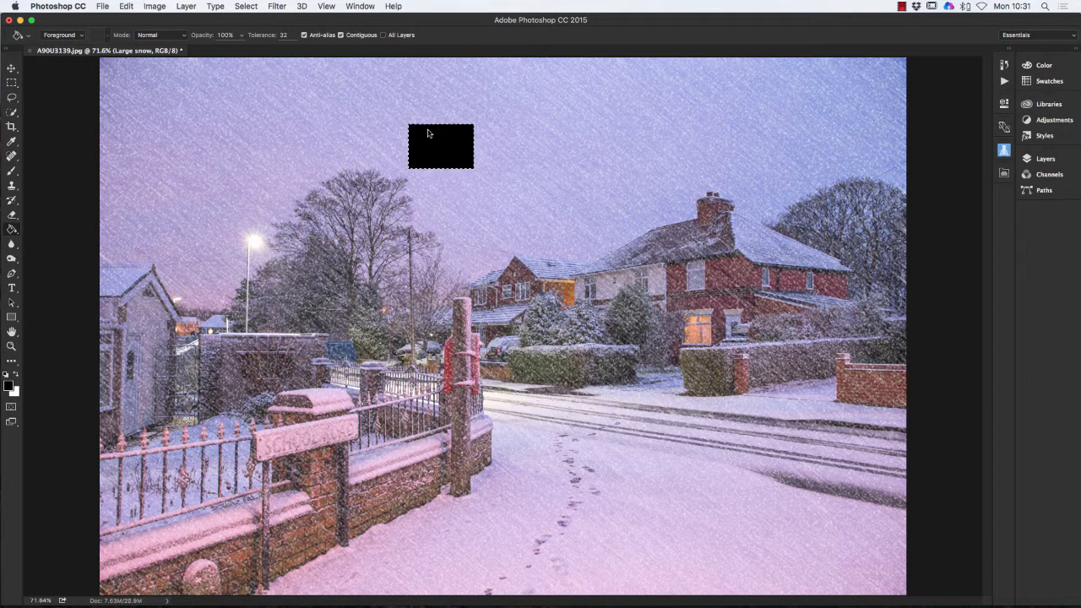
- Add 35.39% Gaussian monochromatic noise to the black rectangle, then deselect it
left_click(273, 6)
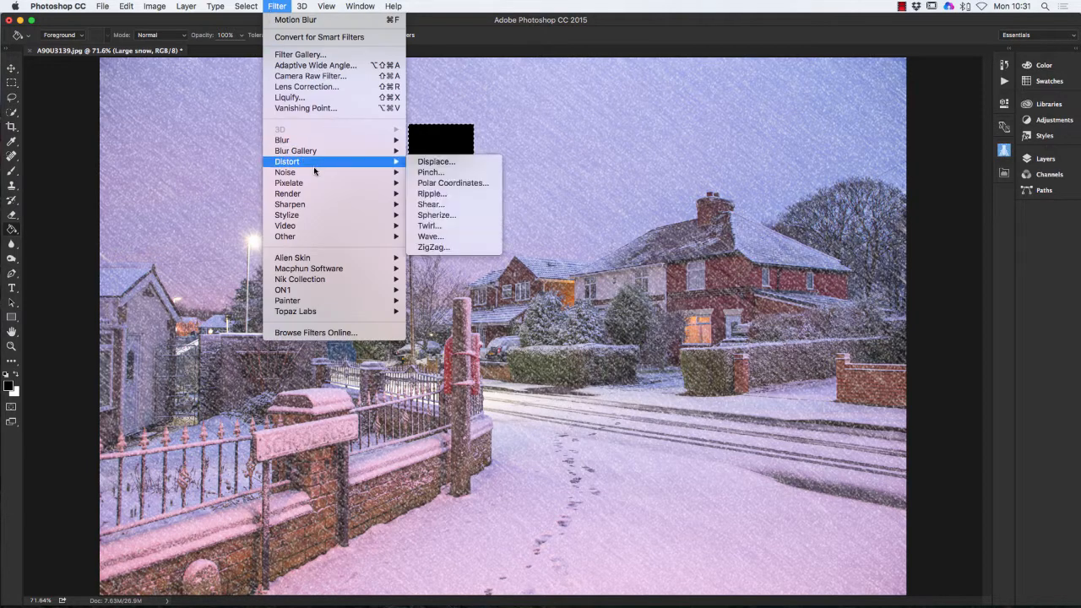
mouse_move(309, 173)
left_click(439, 172)
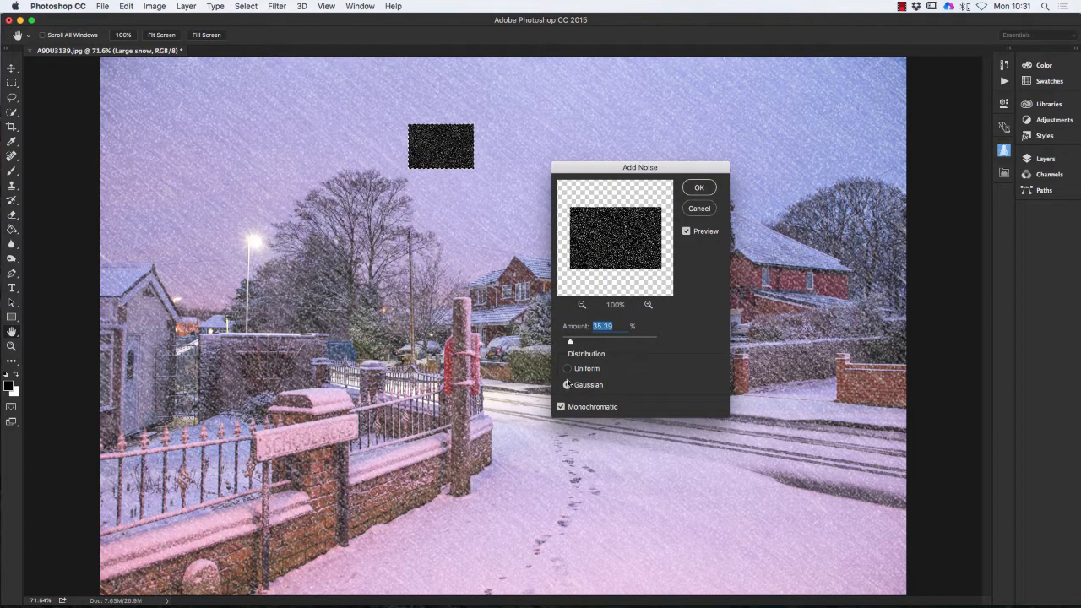
left_click(699, 187)
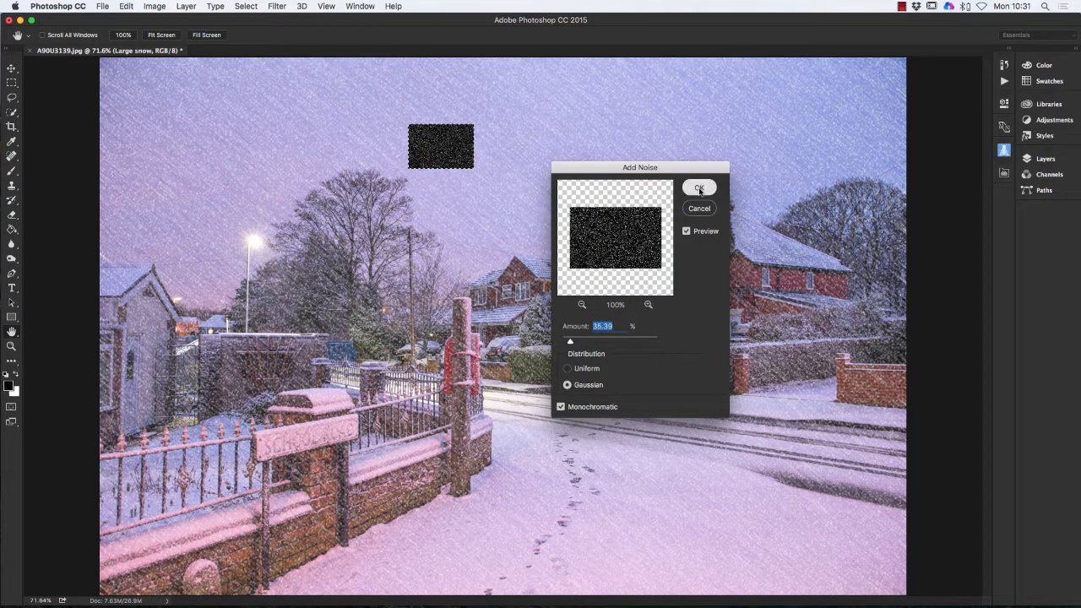
left_click(250, 8)
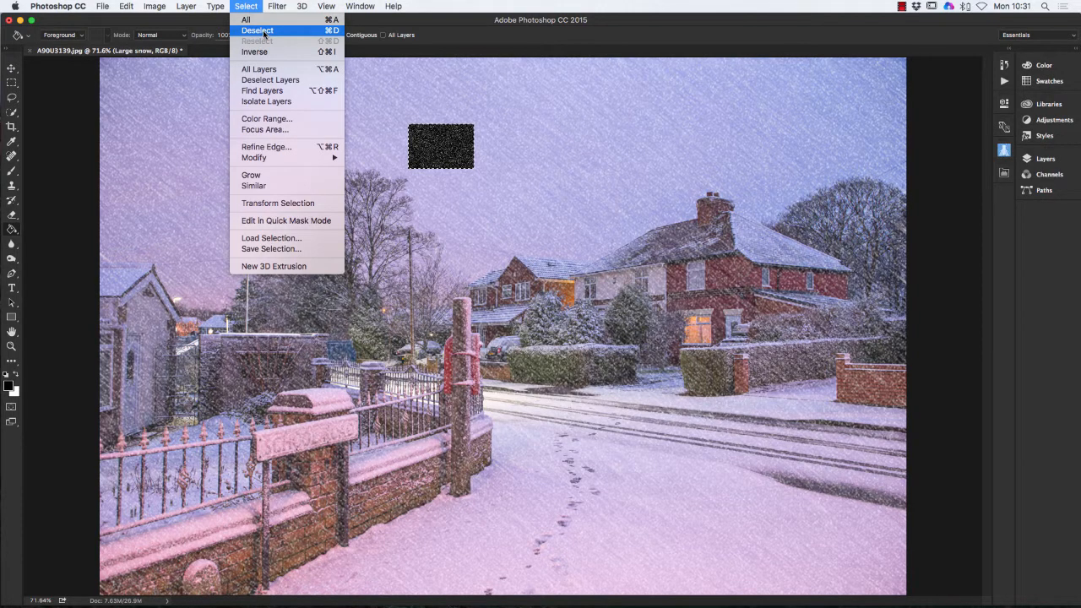
left_click(263, 30)
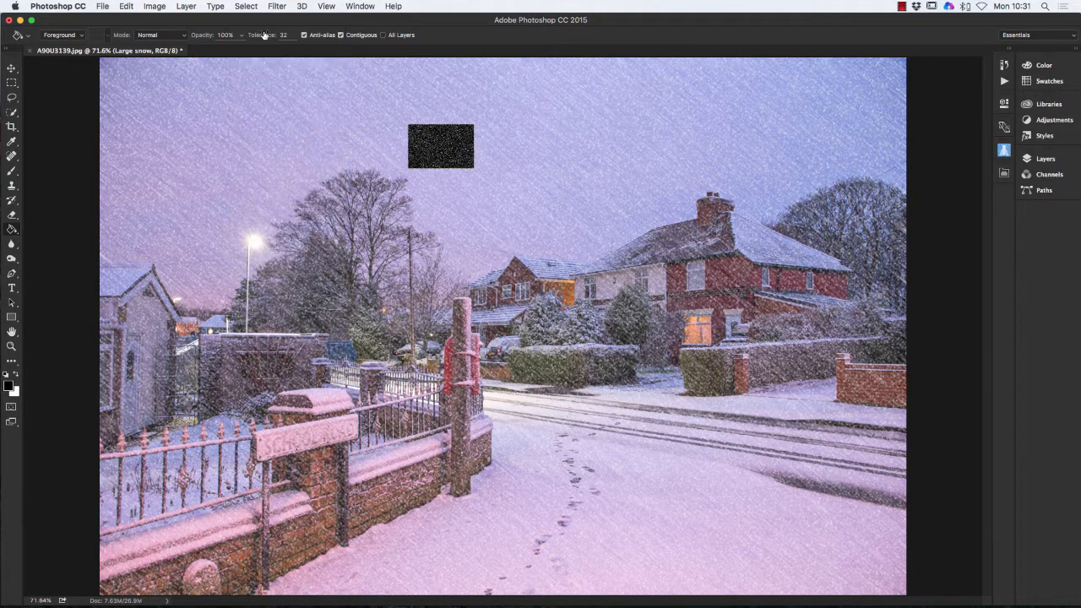
left_click(12, 68)
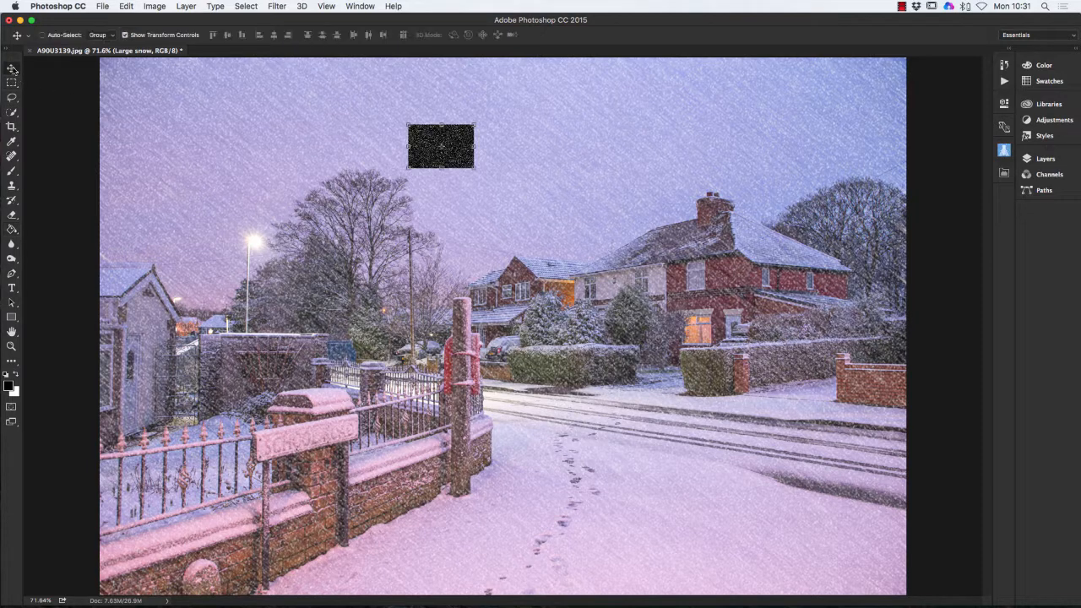
- Stretch the noise patch to about 1223% so it covers the whole canvas
left_click_drag(460, 152, 906, 594)
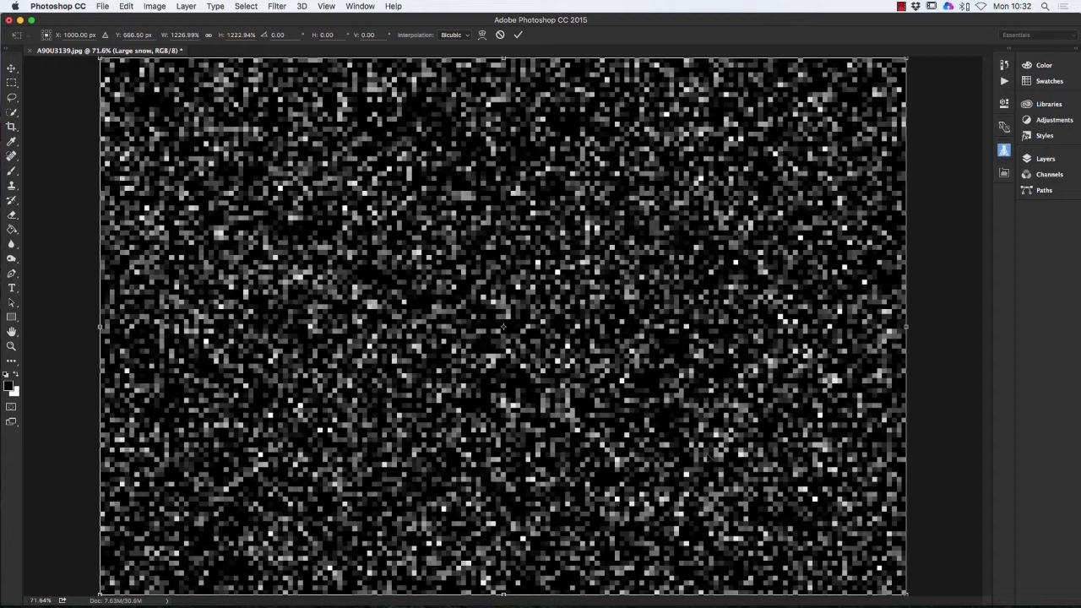
key("Return")
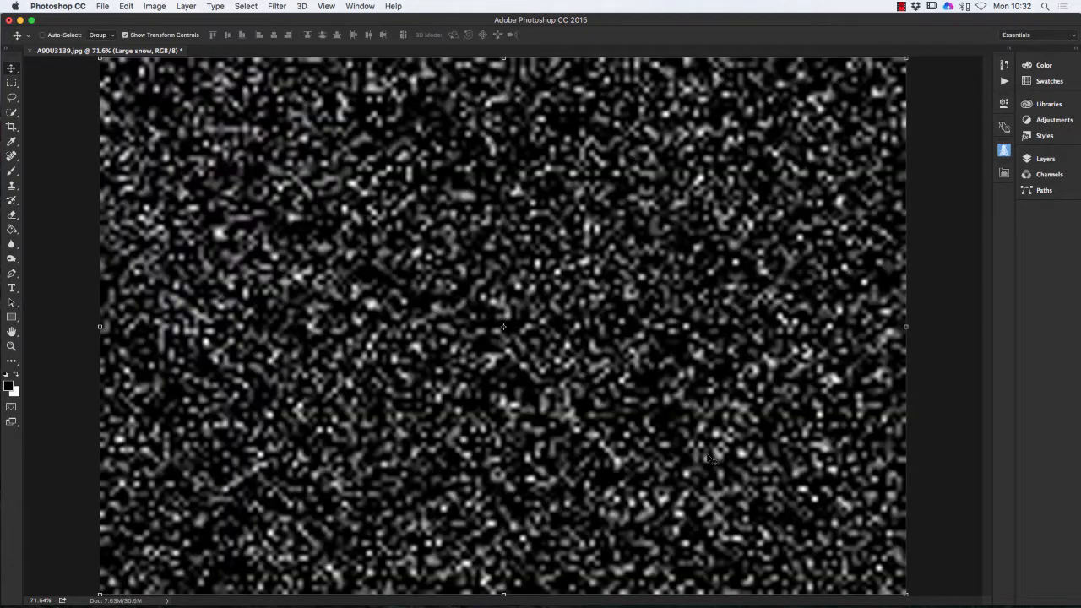
left_click(1044, 161)
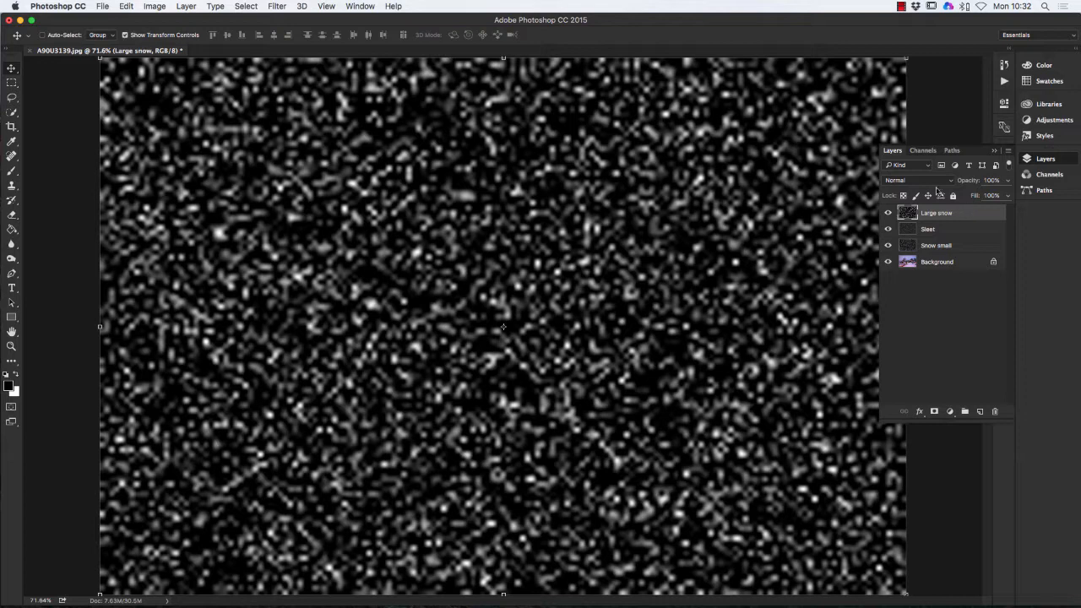
- Set the Large snow layer to Screen blend mode at 51% opacity
left_click(935, 182)
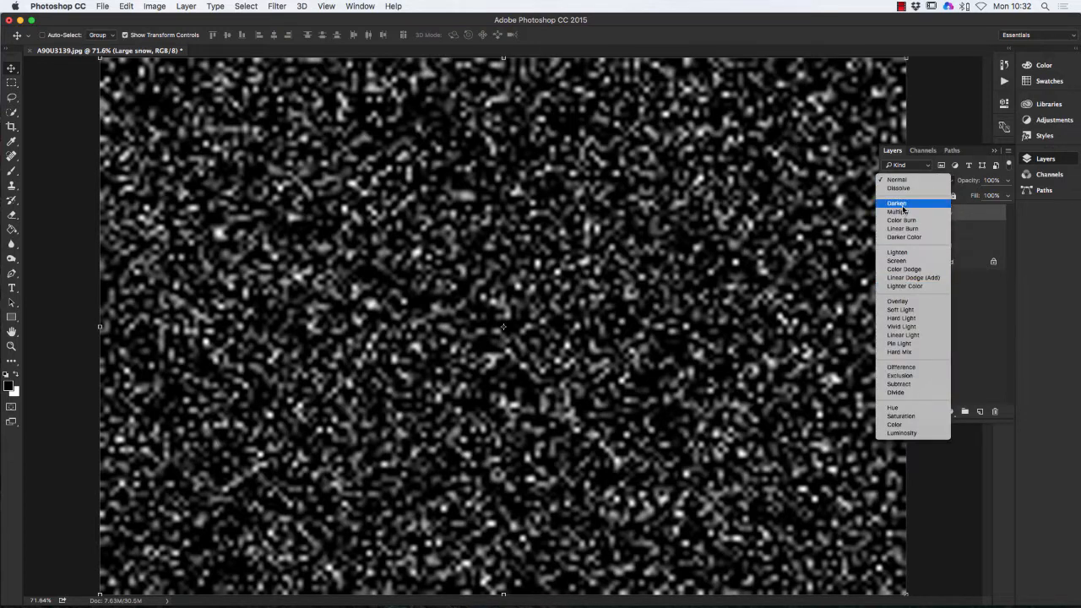
left_click(905, 263)
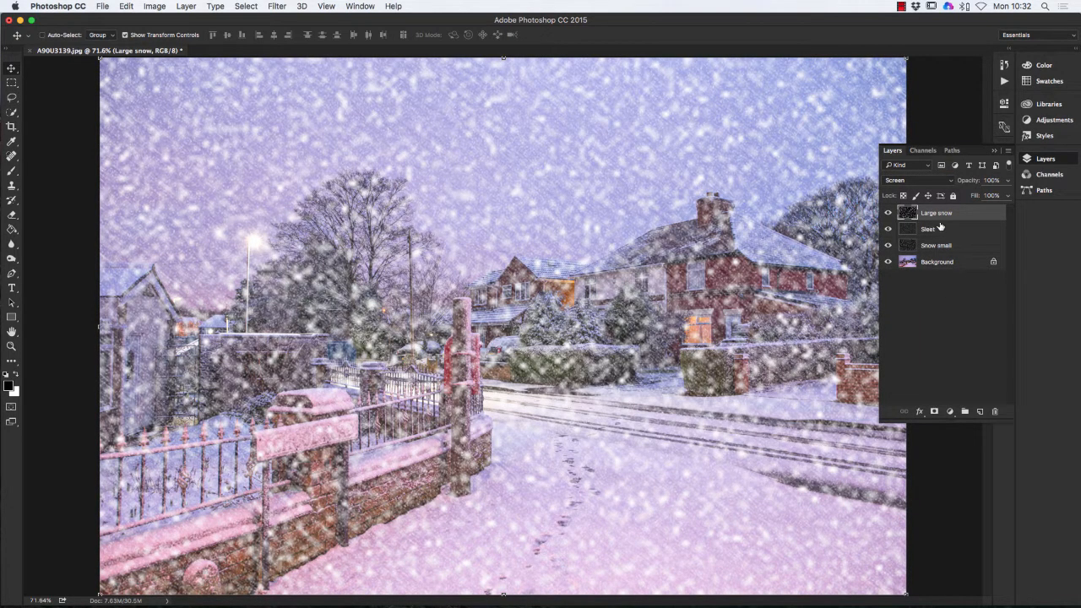
left_click(1007, 180)
left_click_drag(1006, 195, 982, 195)
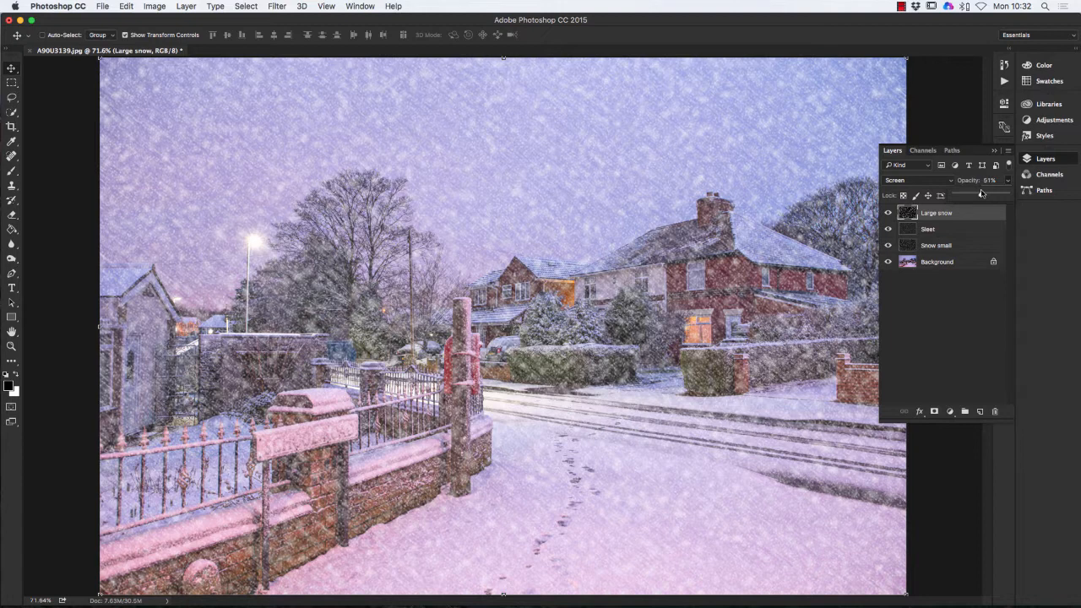
left_click(940, 216)
left_click(11, 216)
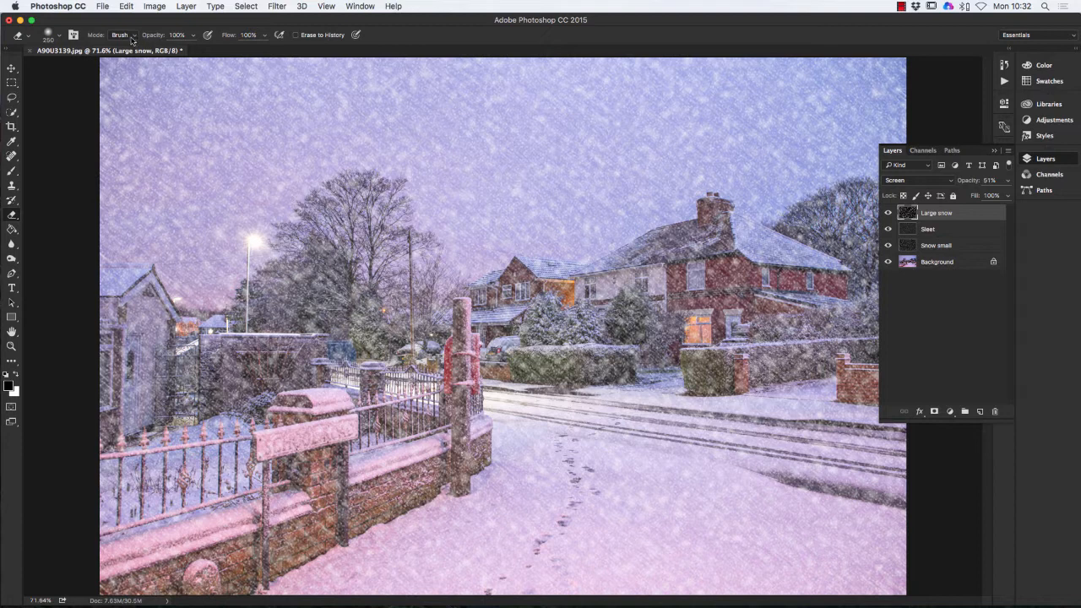
- Shrink the eraser brush and erase large flakes over the pillar sign, wall, hedge and house front
left_click(59, 38)
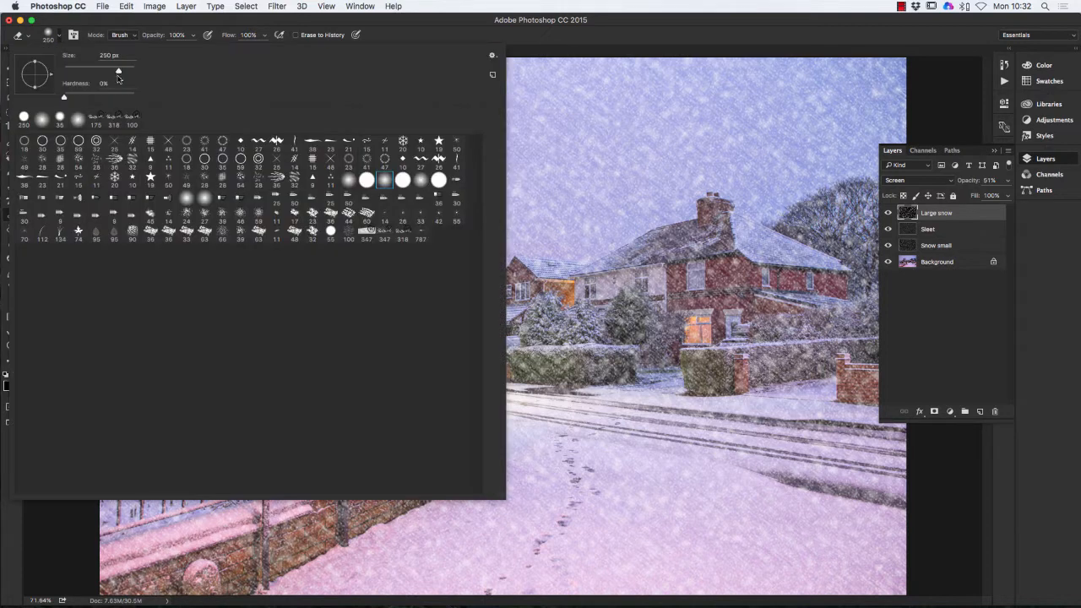
mouse_move(117, 73)
left_mouse_down()
mouse_move(98, 73)
mouse_move(118, 74)
left_mouse_up()
left_click(641, 27)
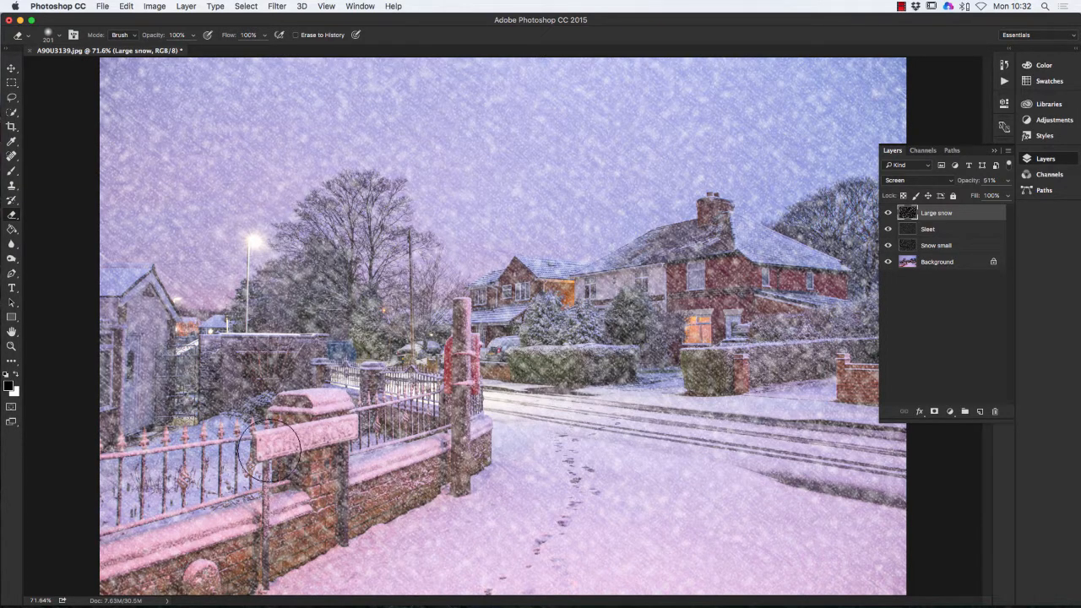
mouse_move(337, 446)
left_mouse_down()
mouse_move(211, 463)
mouse_move(213, 365)
mouse_move(156, 349)
mouse_move(141, 360)
mouse_move(95, 334)
mouse_move(88, 308)
mouse_move(129, 324)
mouse_move(139, 361)
mouse_move(152, 351)
mouse_move(252, 395)
mouse_move(287, 512)
left_mouse_up()
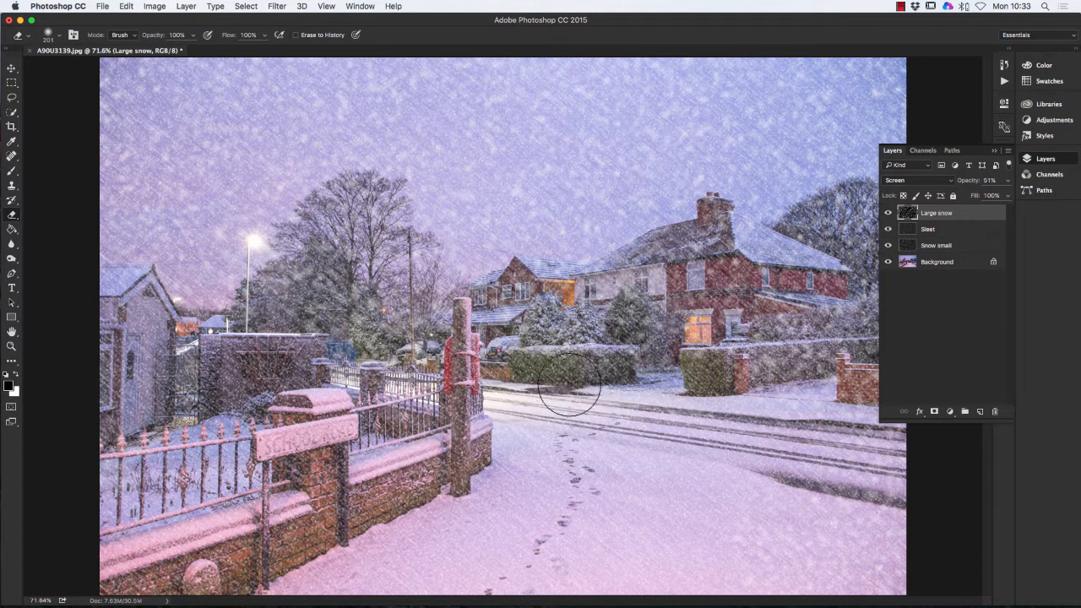
mouse_move(726, 370)
left_mouse_down()
mouse_move(685, 361)
mouse_move(688, 311)
mouse_move(677, 277)
mouse_move(634, 277)
mouse_move(661, 277)
mouse_move(699, 252)
mouse_move(745, 265)
mouse_move(718, 255)
mouse_move(832, 310)
mouse_move(783, 302)
mouse_move(729, 336)
mouse_move(649, 335)
mouse_move(769, 390)
left_mouse_up()
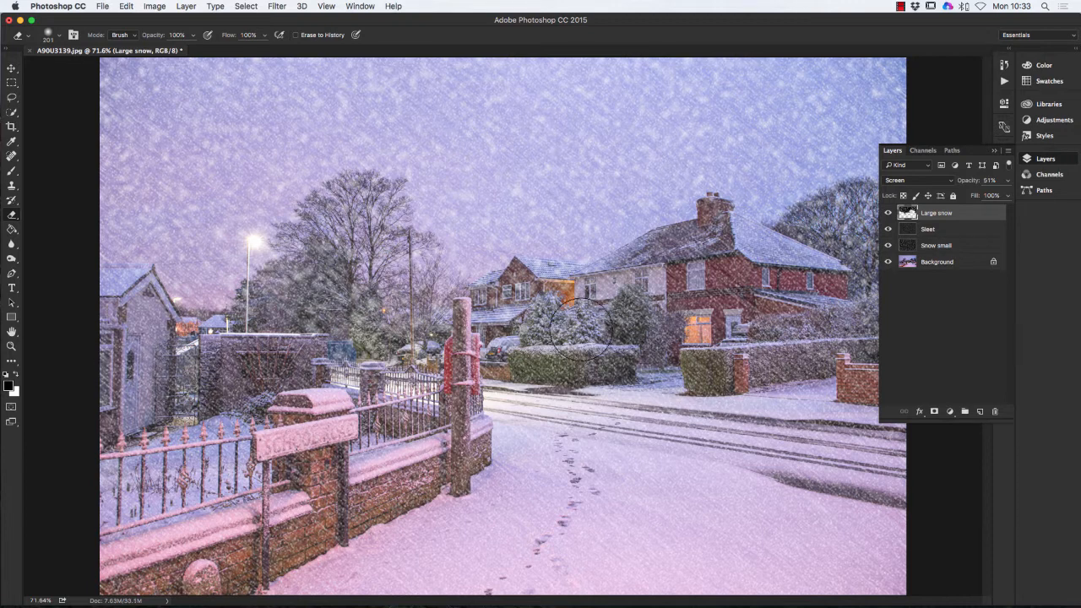
- Fade the Large snow layer to 36% opacity and flatten the image
left_click(1008, 182)
left_click_drag(981, 195, 974, 196)
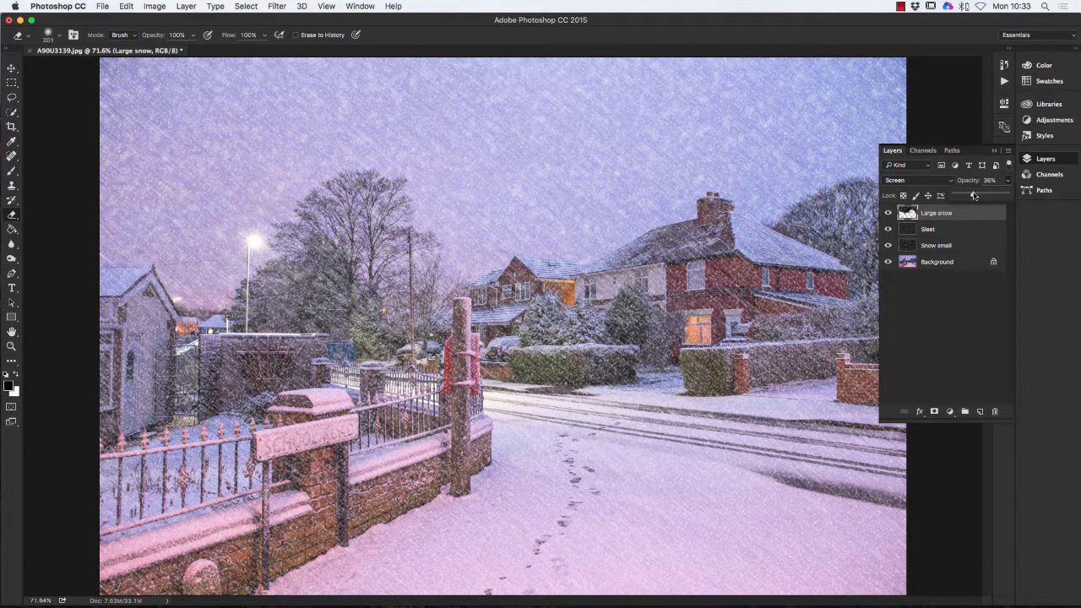
left_click(994, 151)
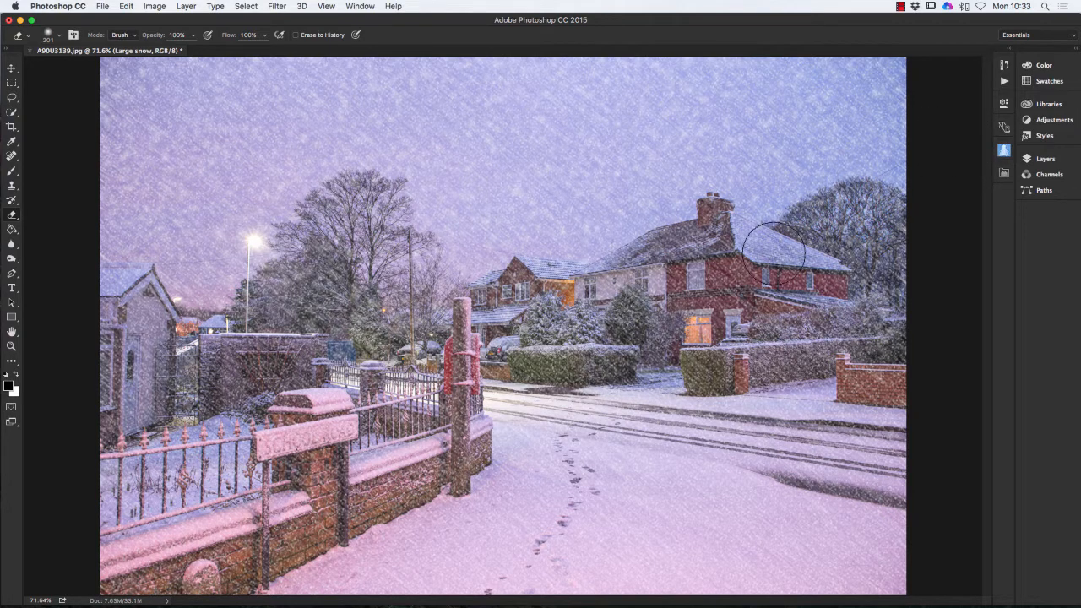
left_click(186, 6)
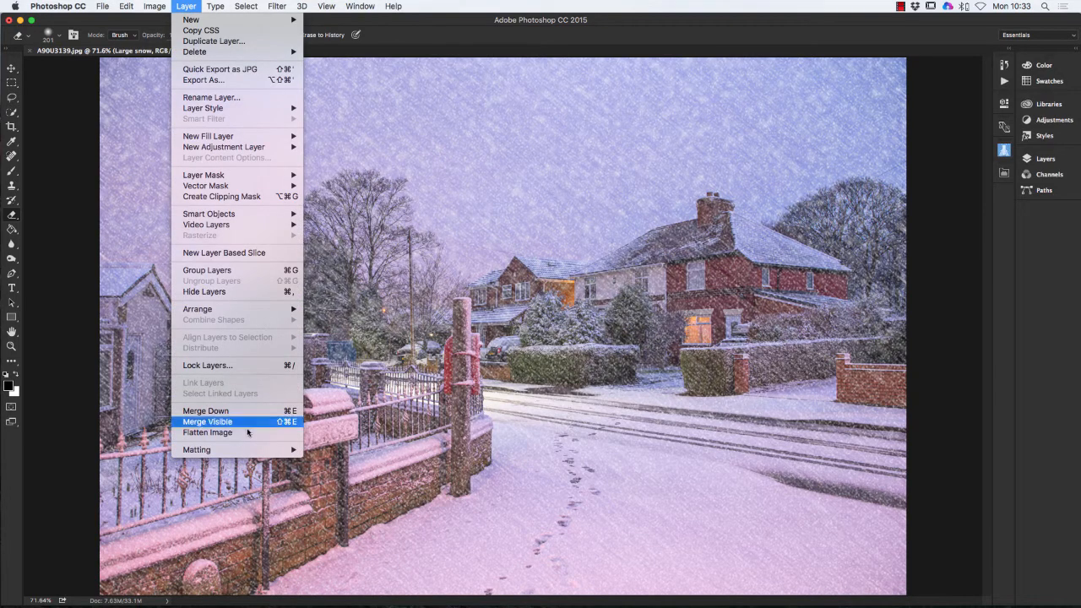
left_click(207, 433)
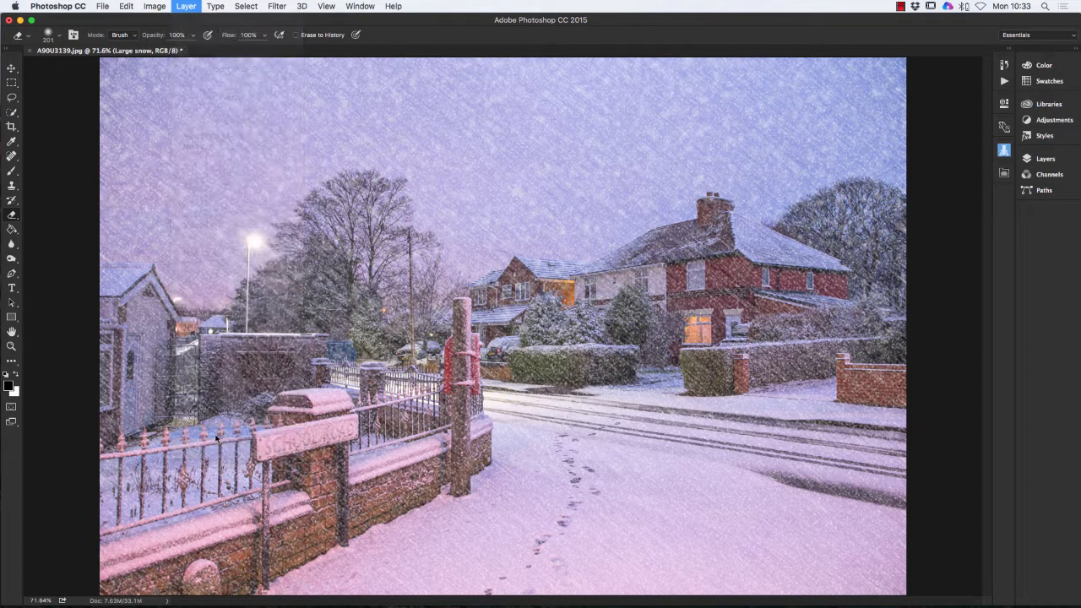